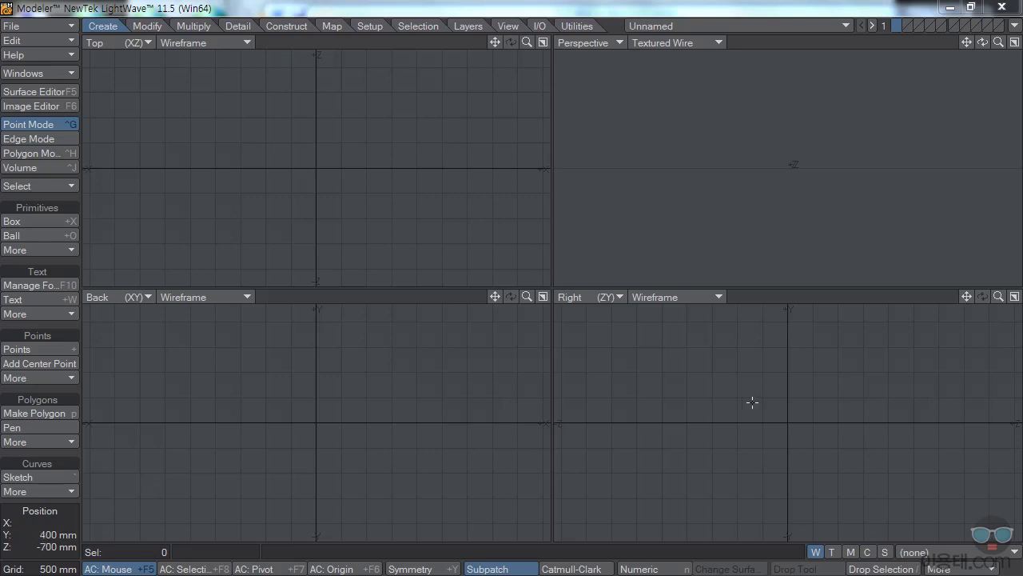
# Start a Spline Draw curve in the Back view, shaping the glass bowl's half profile from the rim down to about X 50 mm, Y -1.45 m.
pyautogui.click(67, 491)
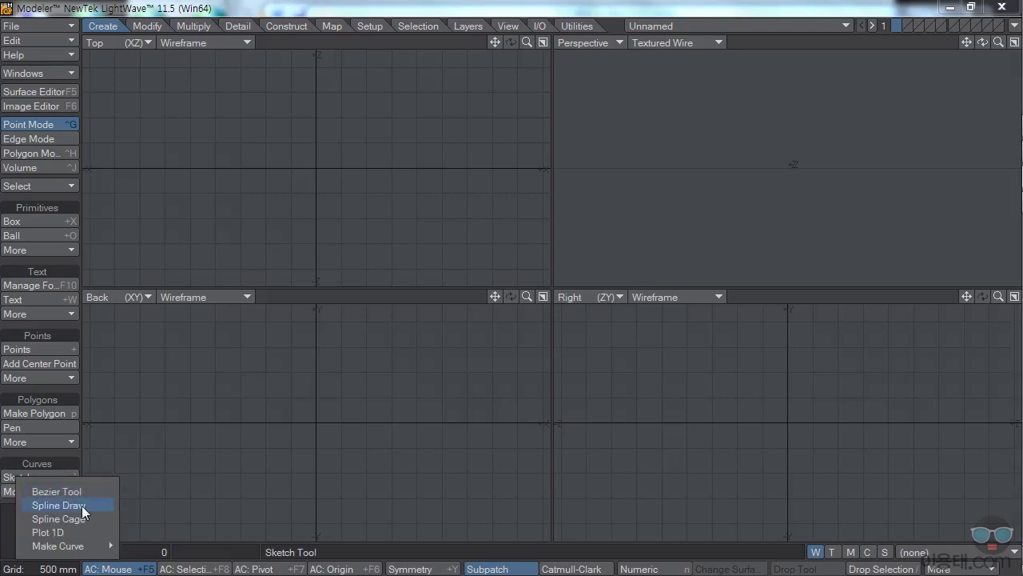
pyautogui.click(85, 505)
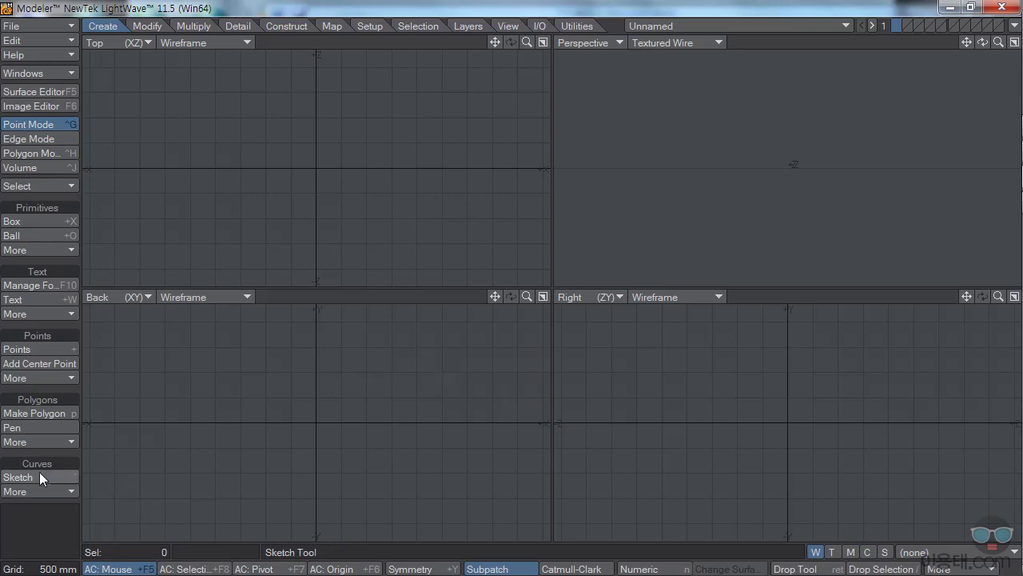
pyautogui.click(65, 493)
pyautogui.click(58, 492)
pyautogui.click(58, 491)
pyautogui.click(68, 494)
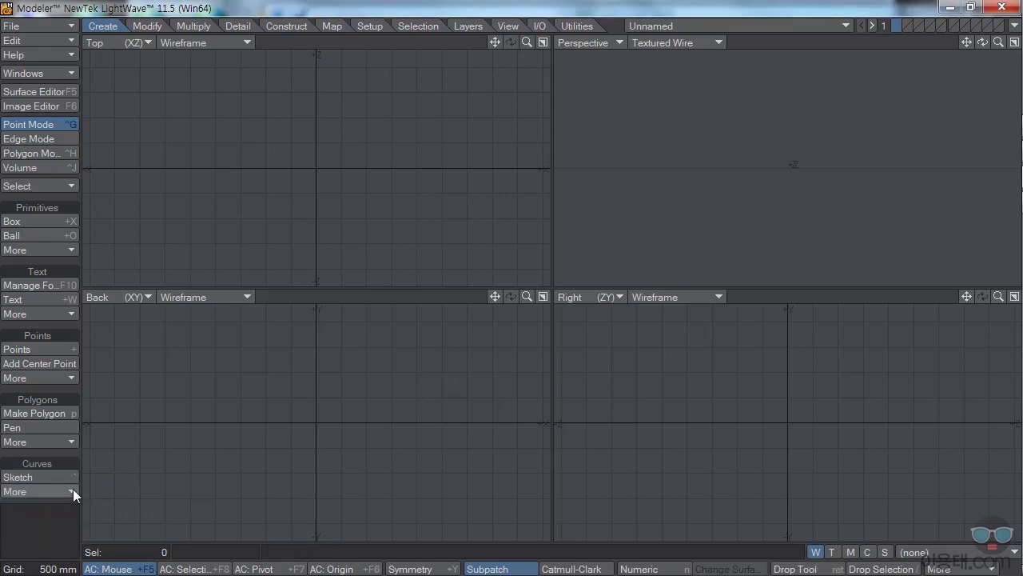
pyautogui.click(414, 324)
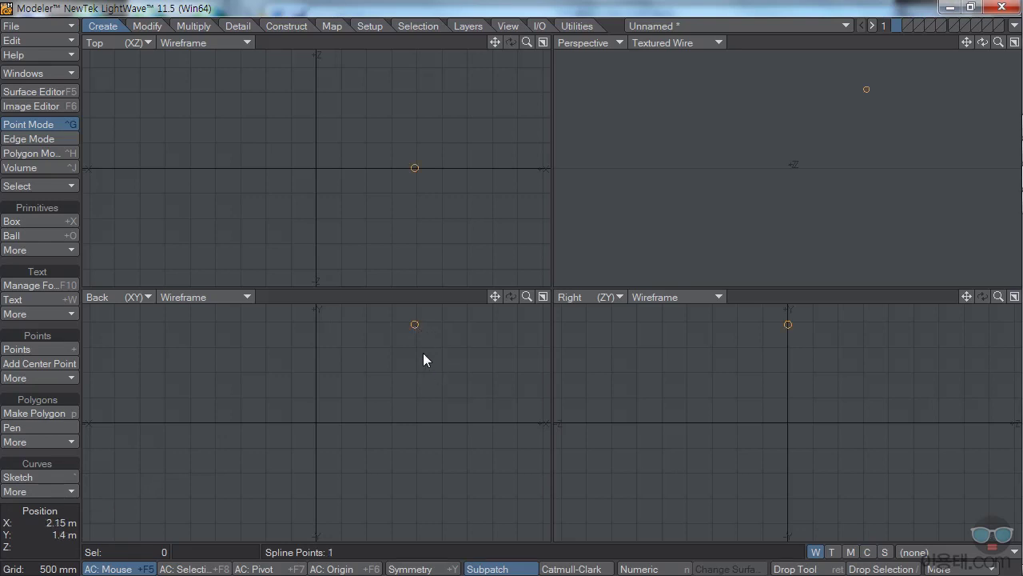
pyautogui.moveTo(420, 349); pyautogui.dragTo(319, 495)
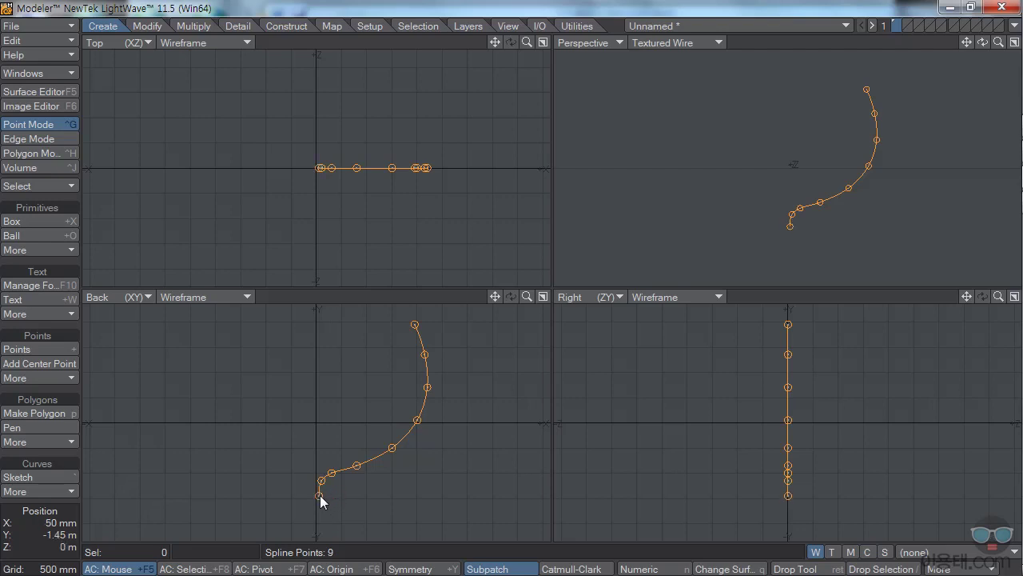
# Continue the spline straight down for the stem, turn it at about X 200 mm, Y -2.2 m, and run it outward for the base.
pyautogui.click(319, 513)
pyautogui.moveTo(320, 517); pyautogui.dragTo(322, 532)
pyautogui.click(327, 531)
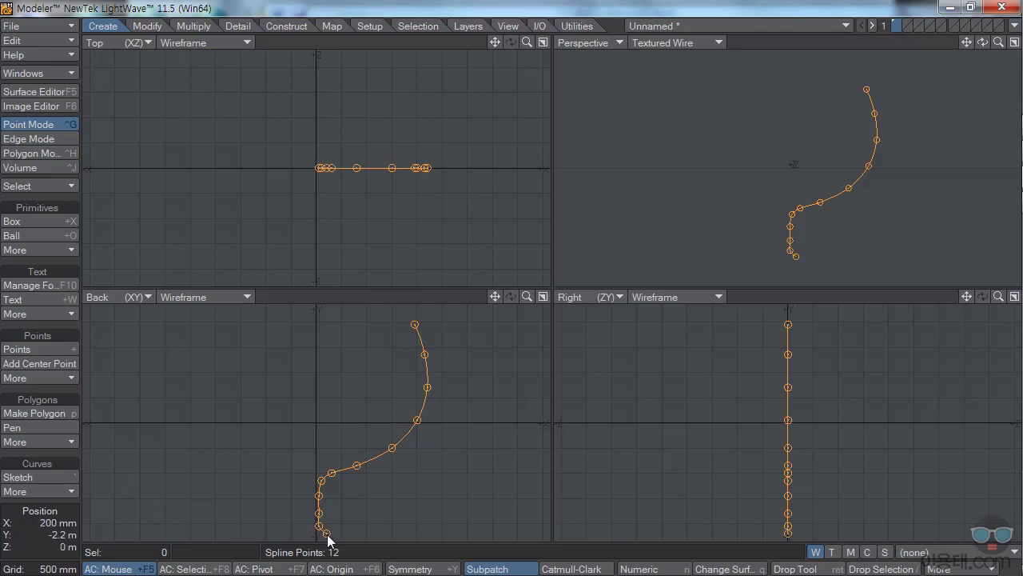
pyautogui.click(341, 535)
pyautogui.click(360, 535)
pyautogui.click(389, 536)
pyautogui.moveTo(390, 535); pyautogui.dragTo(393, 534)
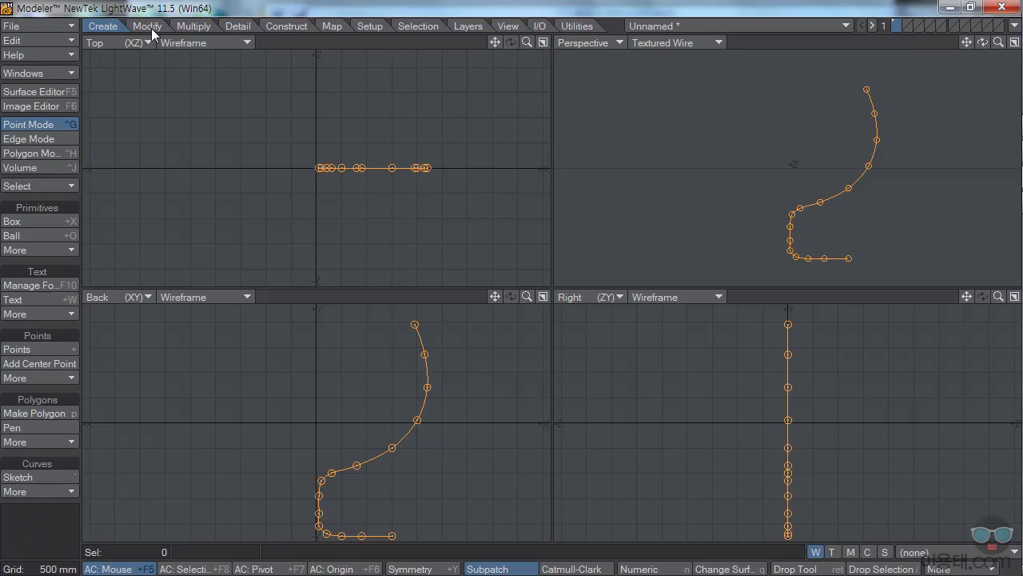
# Lathe the profile curve around the vertical axis centred at about X 0 m, Y -50 mm to form the wine glass.
pyautogui.click(194, 27)
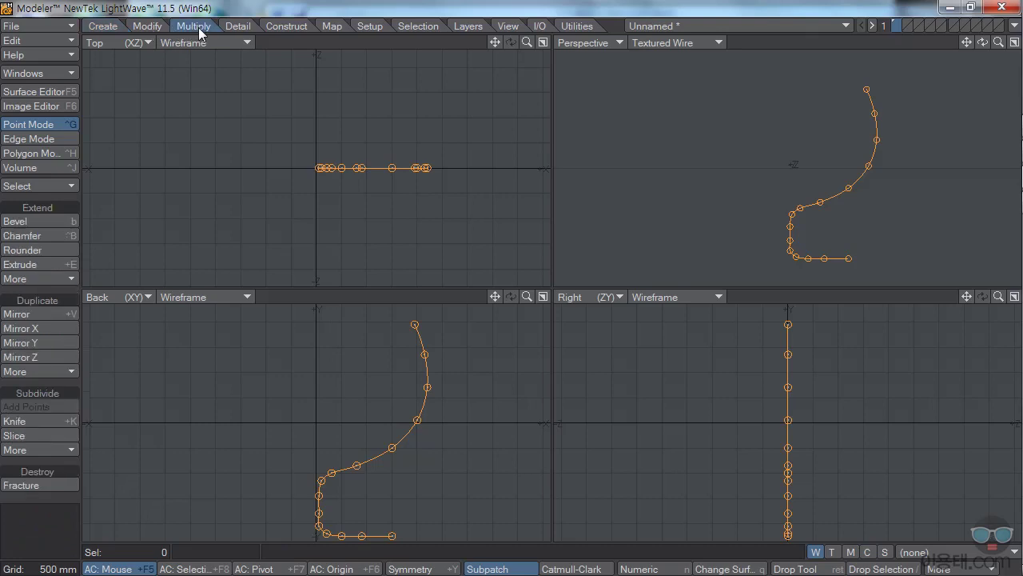
pyautogui.click(71, 278)
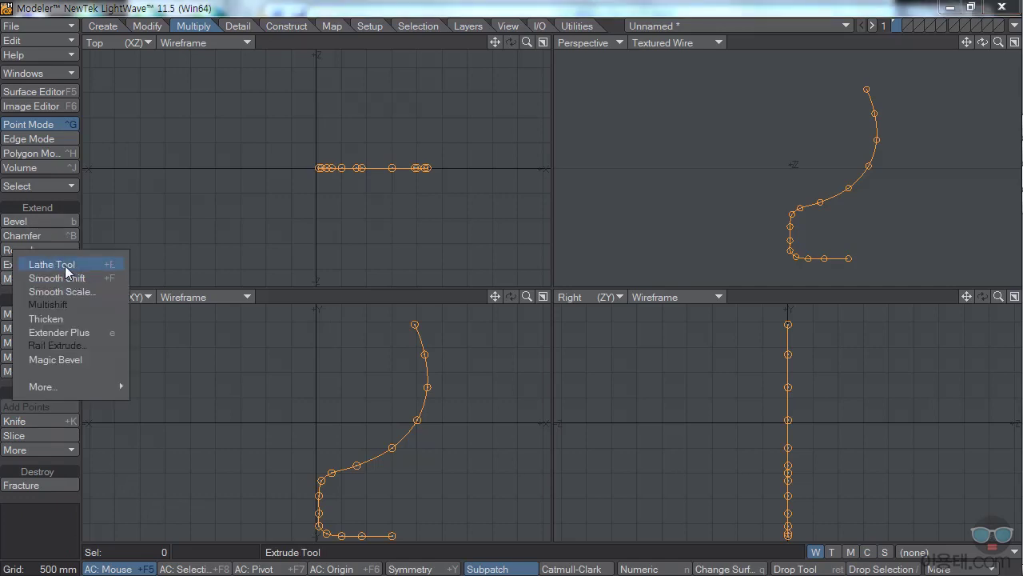
pyautogui.click(64, 265)
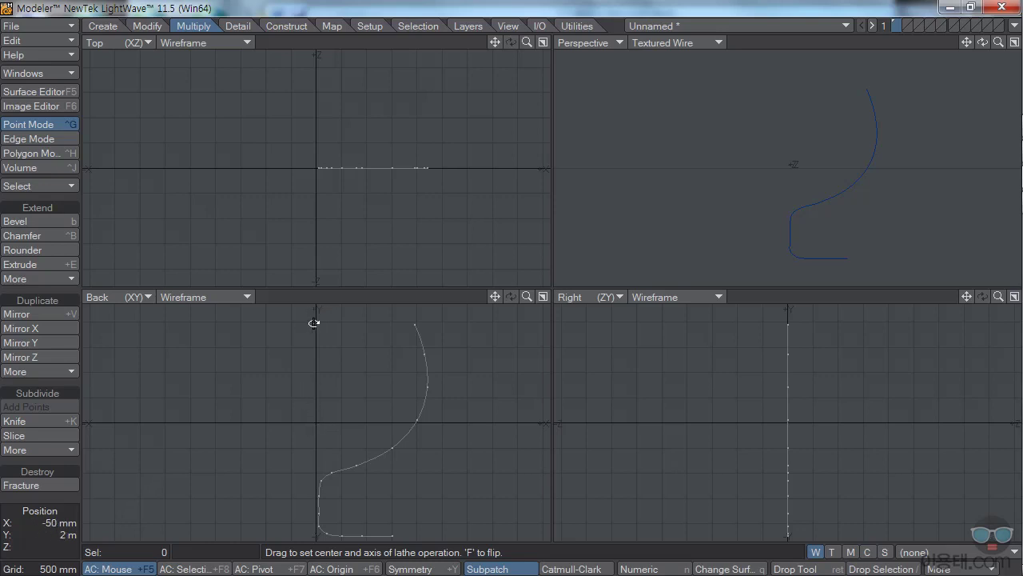
pyautogui.click(317, 423)
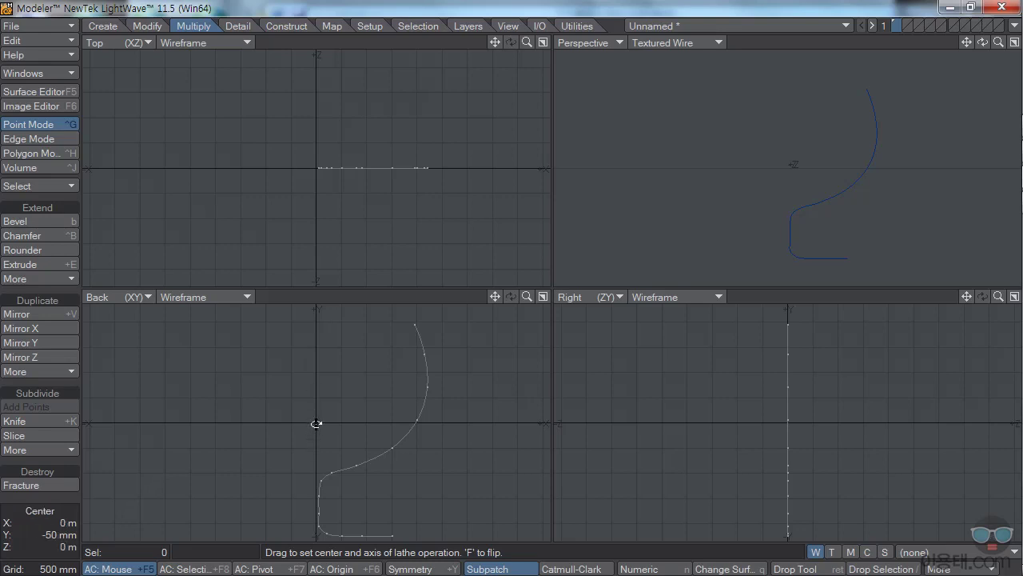
pyautogui.moveTo(317, 423); pyautogui.dragTo(324, 446)
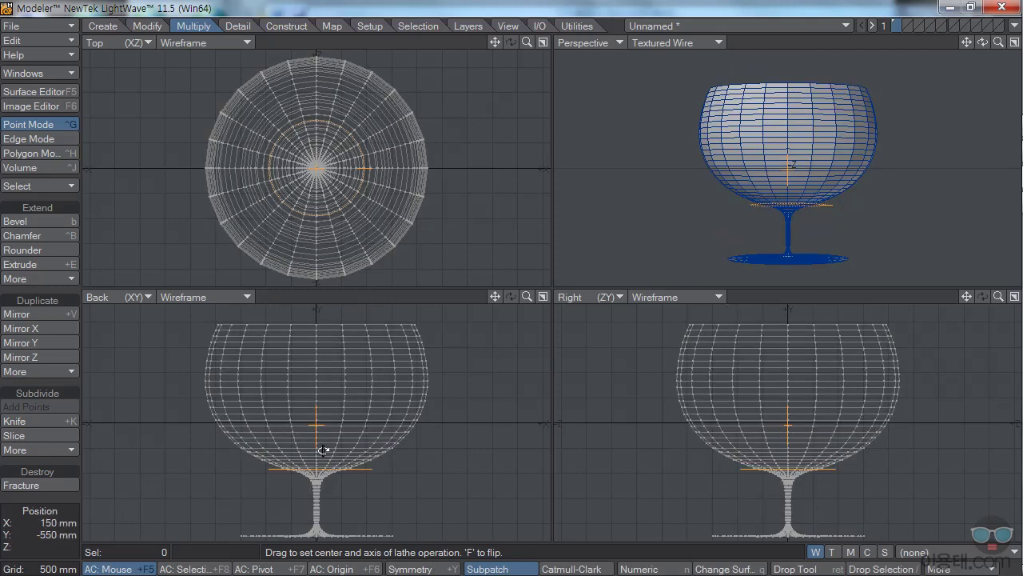
pyautogui.moveTo(982, 42)
pyautogui.mouseDown()
pyautogui.moveTo(982, 56)
pyautogui.moveTo(981, 32)
pyautogui.mouseUp()
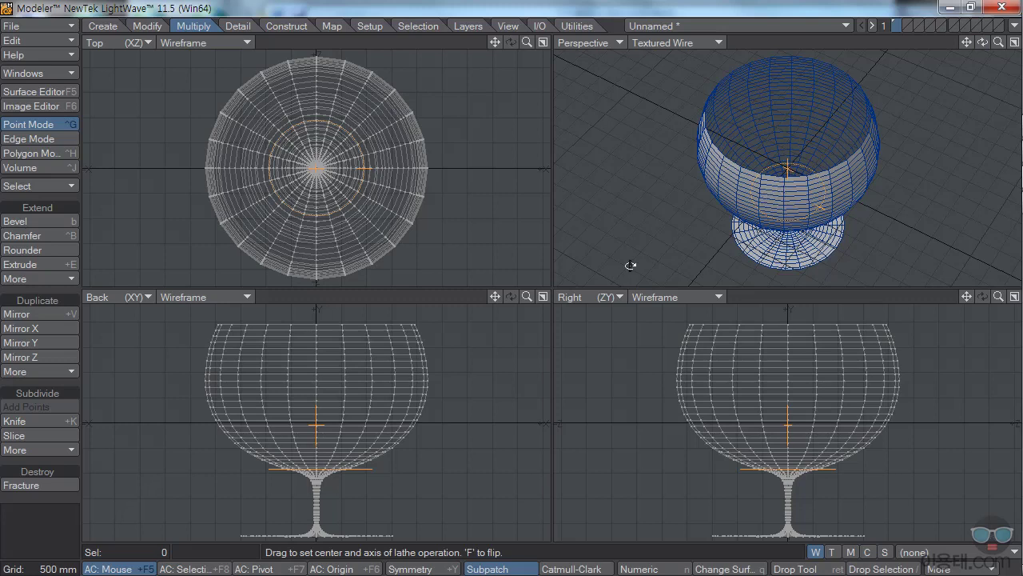
# Try lathing the profile around an off-centre vertical axis at about X -1.85 m, Y 50 mm.
pyautogui.click(444, 424)
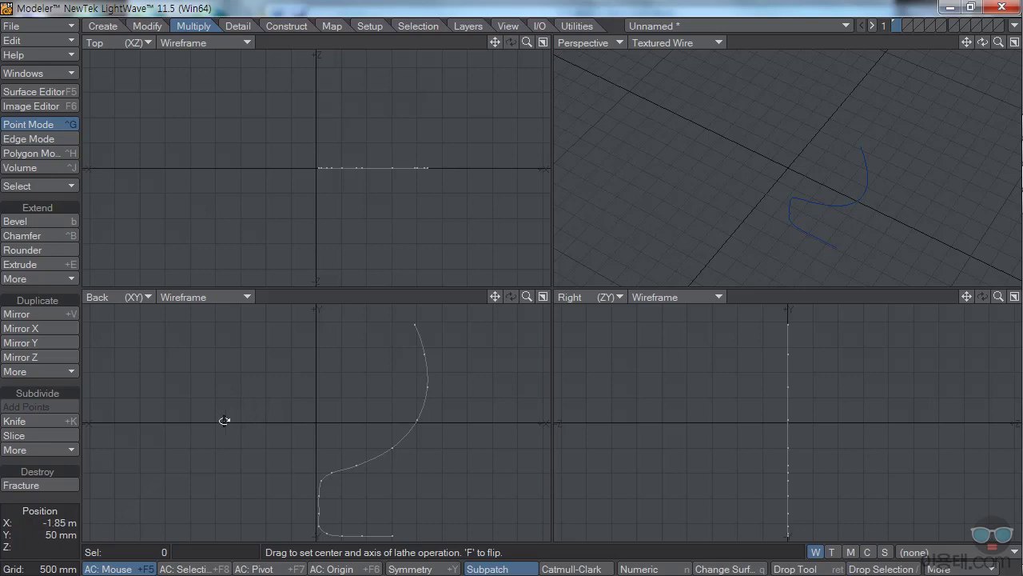
pyautogui.moveTo(225, 420); pyautogui.dragTo(226, 364)
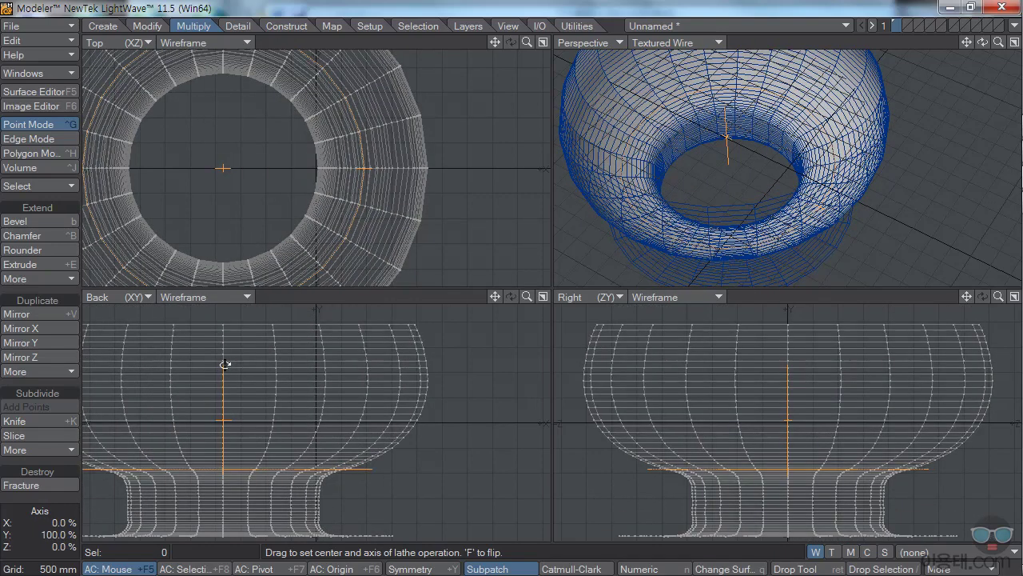
pyautogui.moveTo(225, 365); pyautogui.dragTo(226, 366)
# Lathe the profile again around the central vertical axis at X 0 m, and make the Default surface double sided.
pyautogui.click(278, 415)
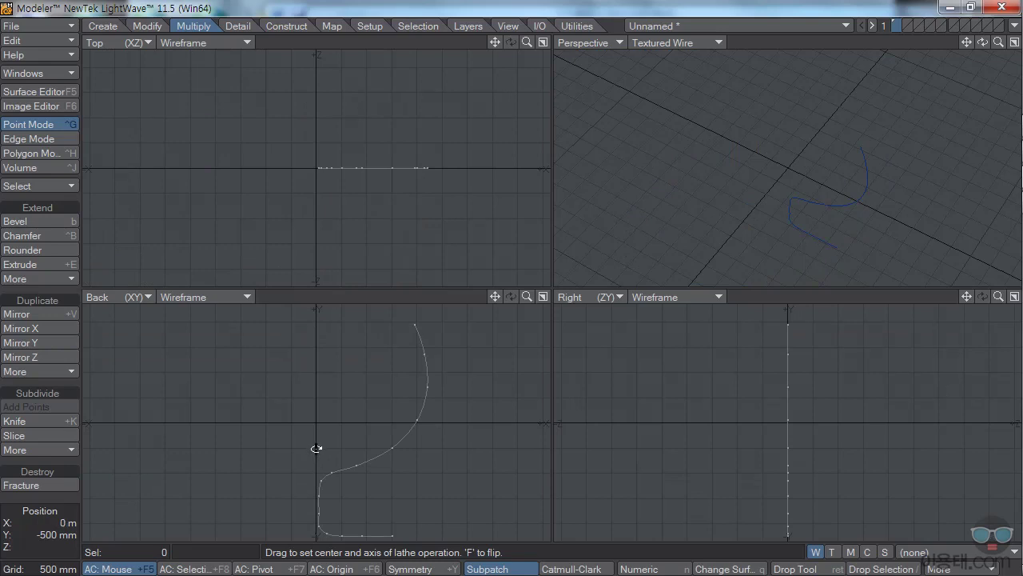
pyautogui.moveTo(318, 448)
pyautogui.mouseDown()
pyautogui.moveTo(331, 450)
pyautogui.moveTo(313, 447)
pyautogui.moveTo(318, 464)
pyautogui.mouseUp()
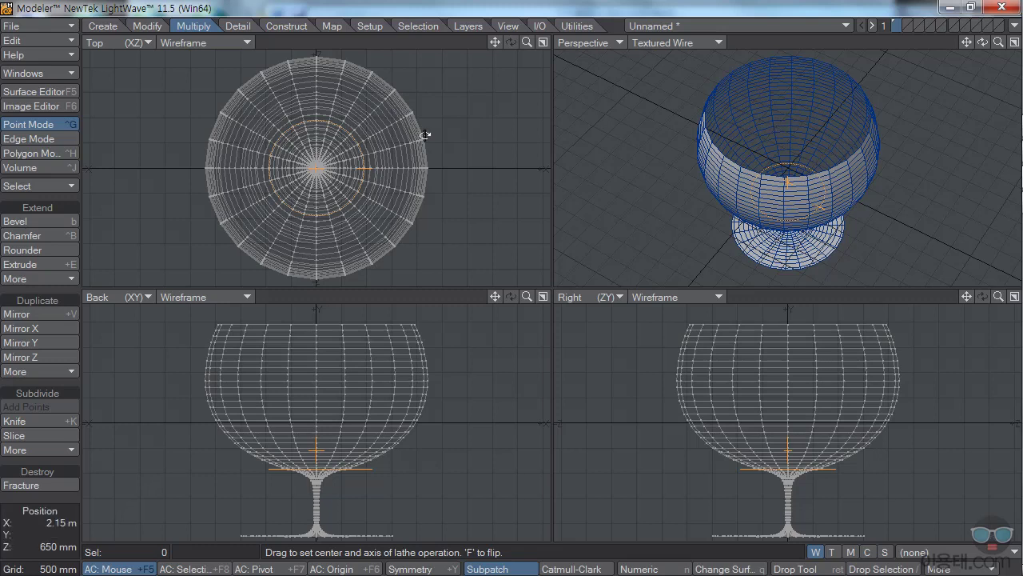
pyautogui.click(50, 91)
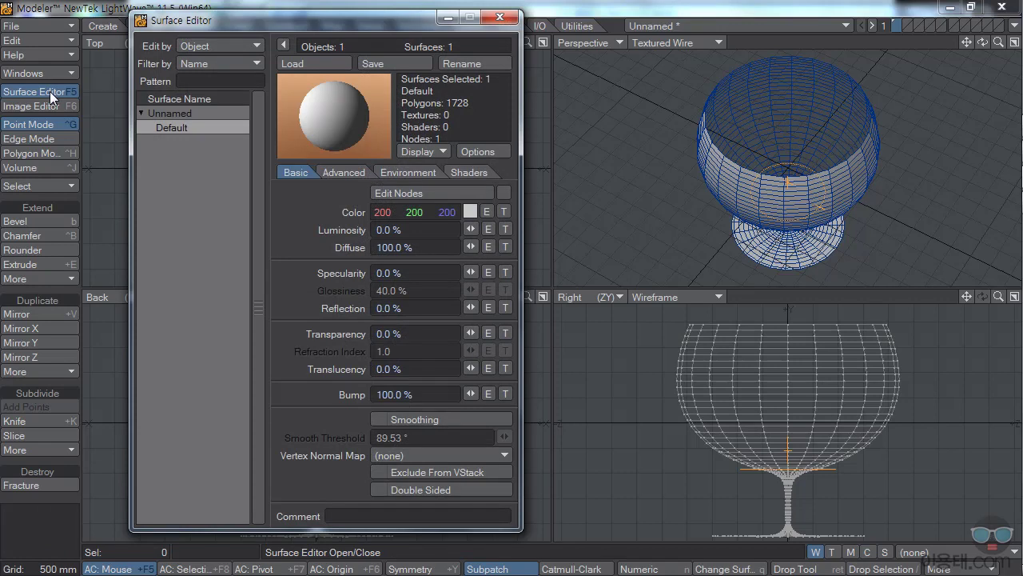
pyautogui.click(379, 489)
pyautogui.click(498, 21)
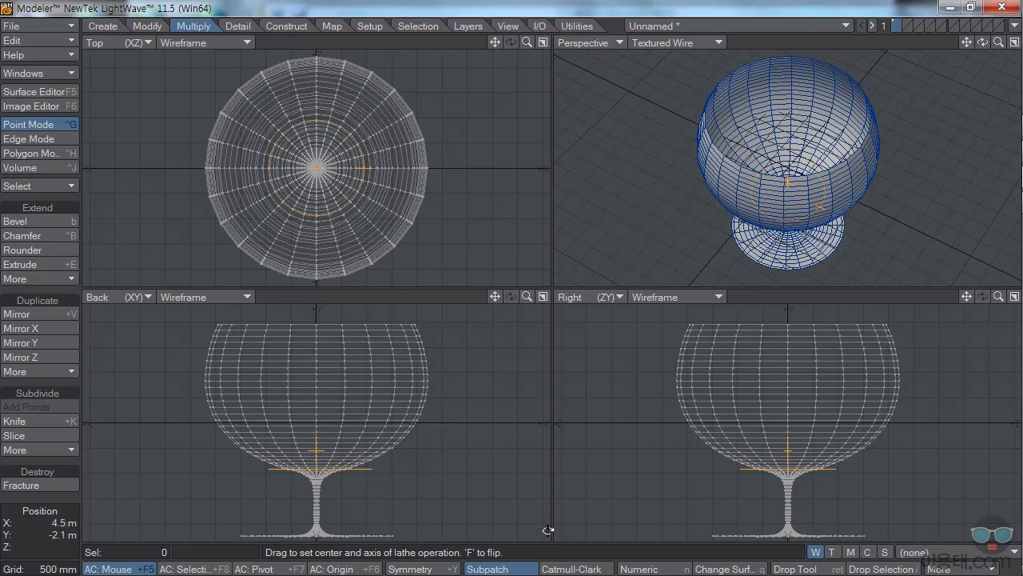
# Set the number of lathe sides to 48 in the tool's numeric options.
pyautogui.click(642, 570)
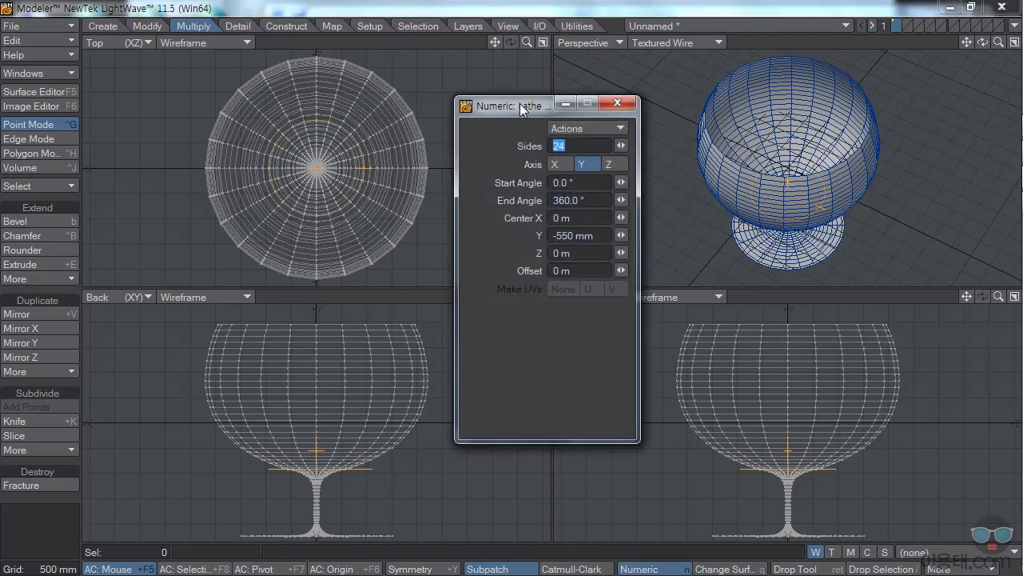
pyautogui.moveTo(520, 106); pyautogui.dragTo(539, 168)
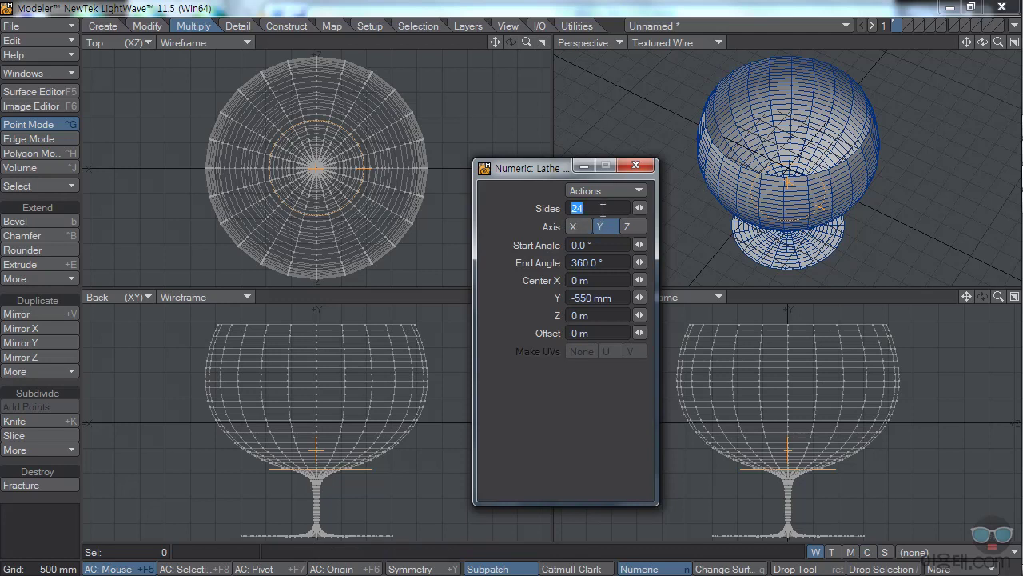
pyautogui.moveTo(639, 208); pyautogui.dragTo(662, 208)
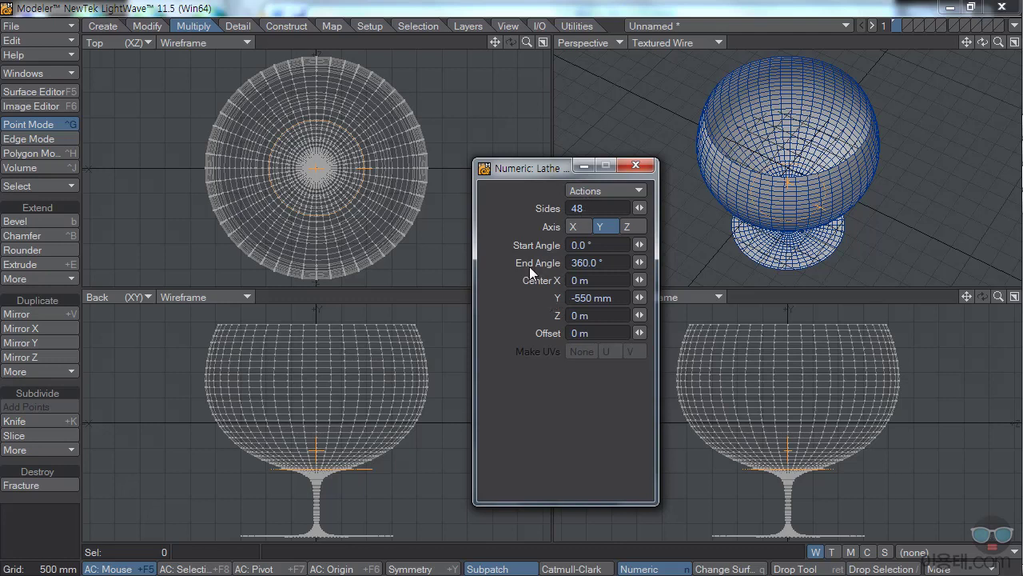
# Vary the lathe's end angle, reset it to 360°, and close the numeric options.
pyautogui.moveTo(640, 262)
pyautogui.mouseDown()
pyautogui.moveTo(566, 262)
pyautogui.moveTo(619, 262)
pyautogui.mouseUp()
pyautogui.write('360')
pyautogui.press('Tab')
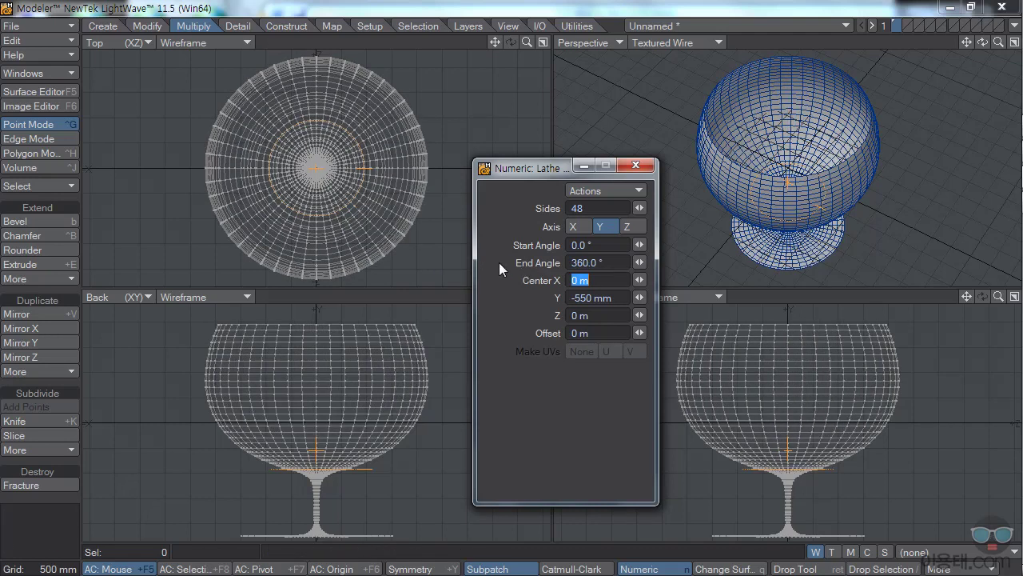
pyautogui.click(636, 166)
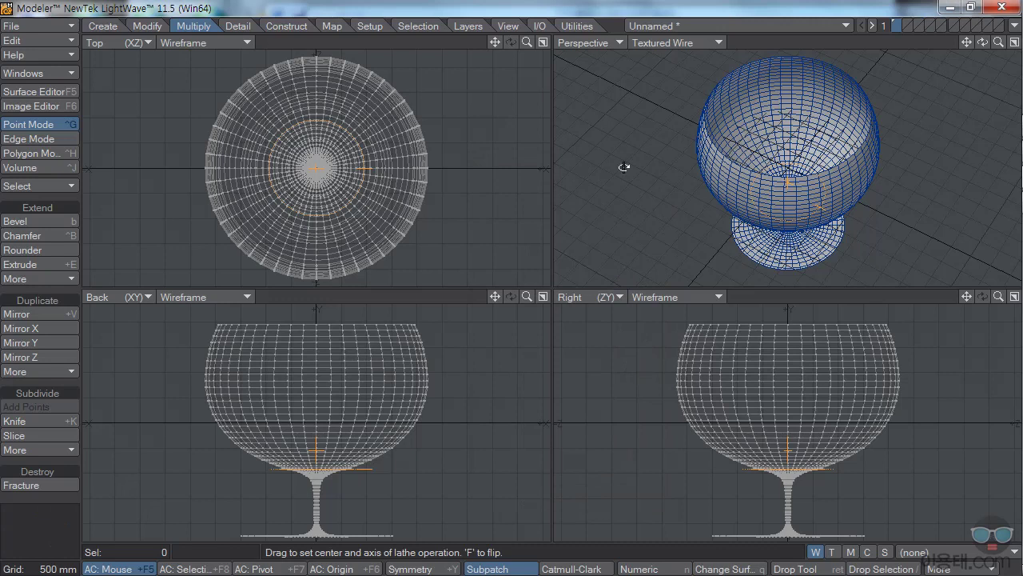
# Apply Smooth Shift to the whole glass with a shift of 100 mm to give the walls thickness.
pyautogui.moveTo(982, 43); pyautogui.dragTo(983, 64)
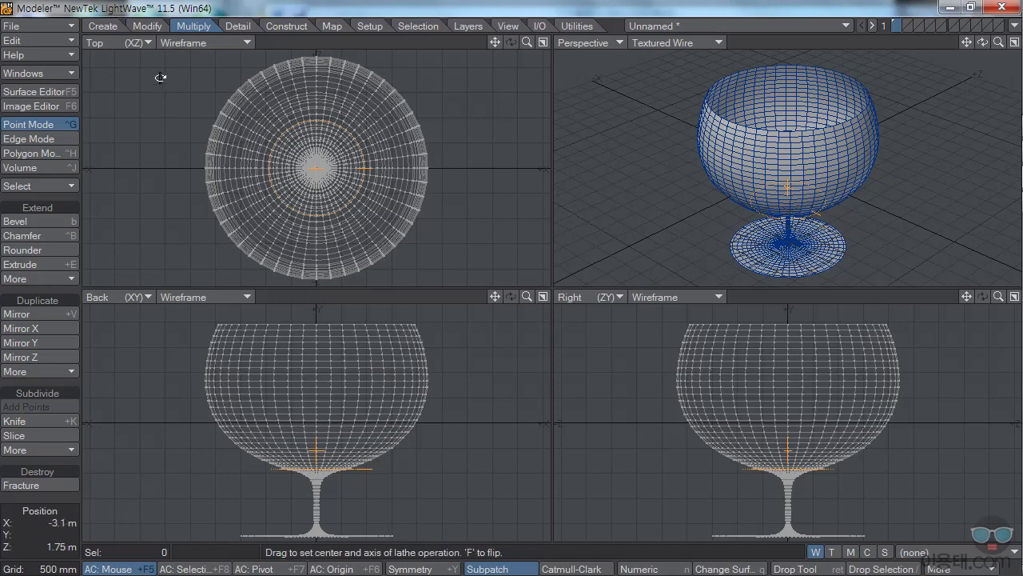
pyautogui.click(73, 278)
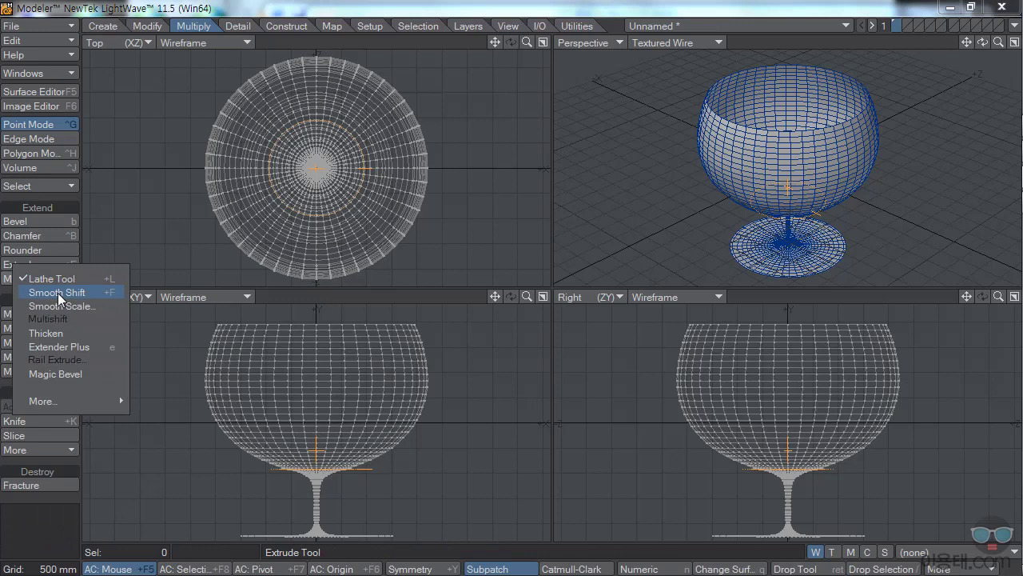
pyautogui.click(58, 293)
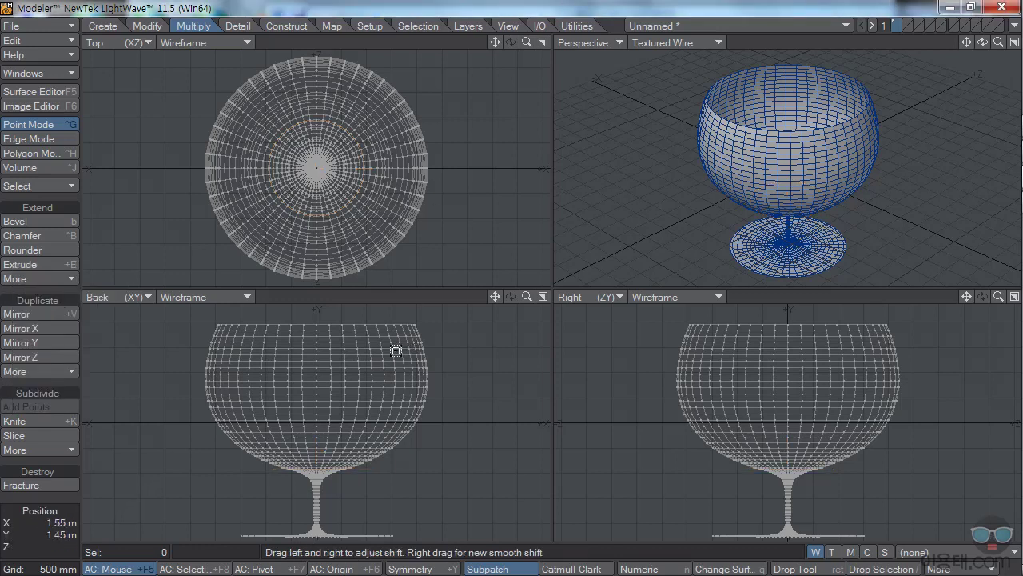
pyautogui.click(445, 366)
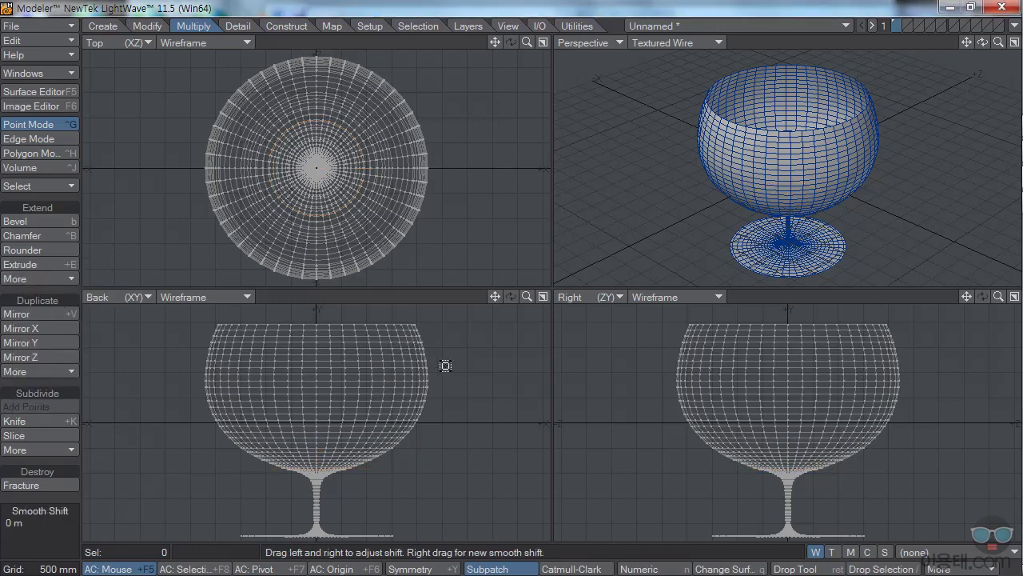
pyautogui.moveTo(447, 366); pyautogui.dragTo(450, 366)
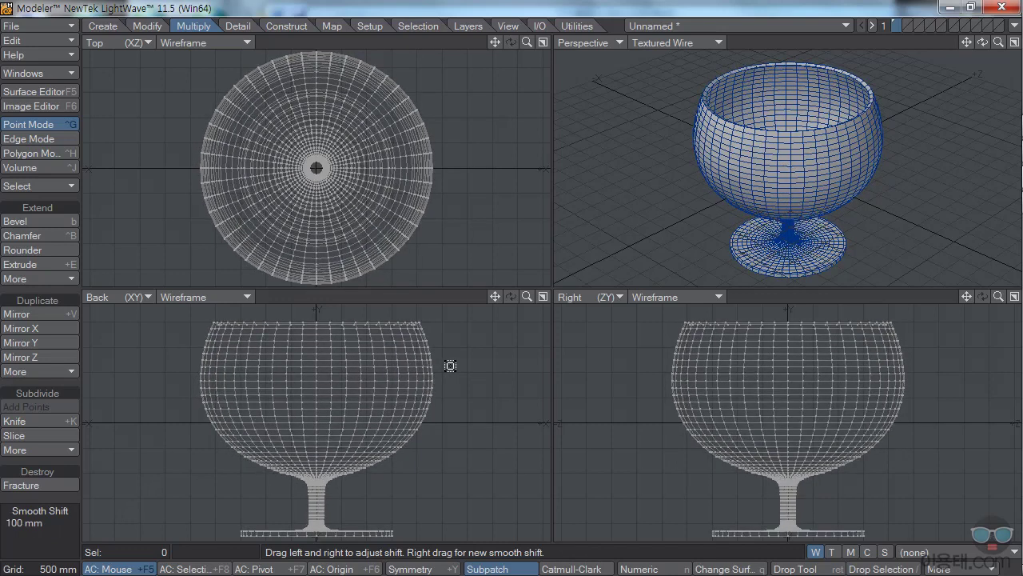
pyautogui.press('space')
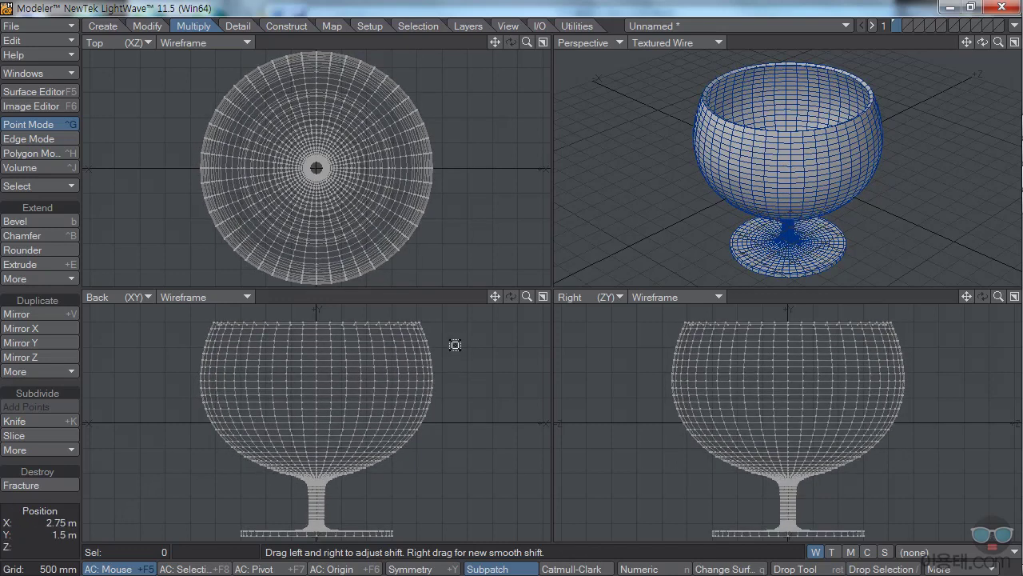
# Examine the thickened rim and walls of the glass up close in the Perspective view.
pyautogui.moveTo(982, 43); pyautogui.dragTo(936, 87)
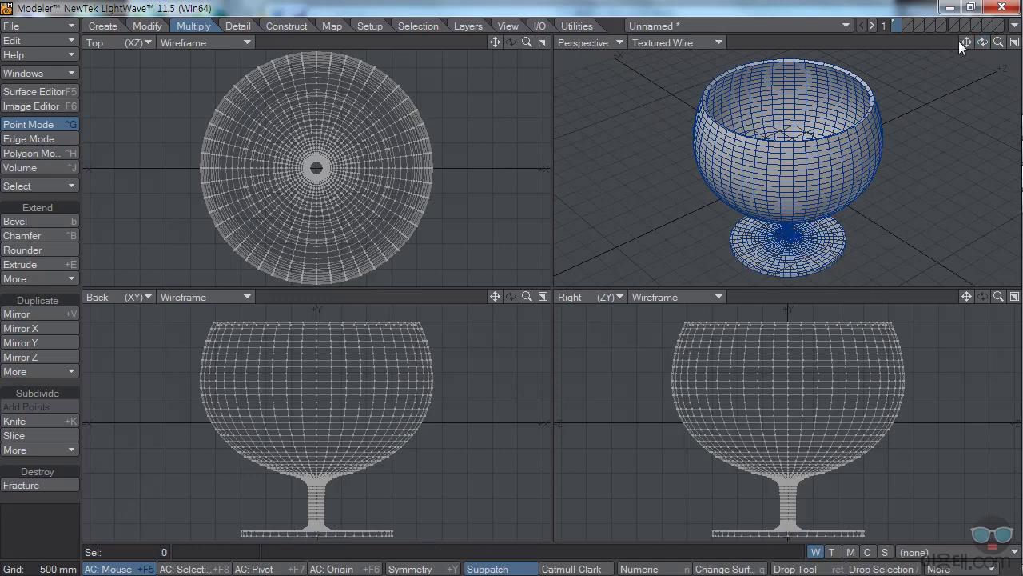
pyautogui.moveTo(981, 46)
pyautogui.mouseDown()
pyautogui.moveTo(982, 80)
pyautogui.moveTo(983, 56)
pyautogui.mouseUp()
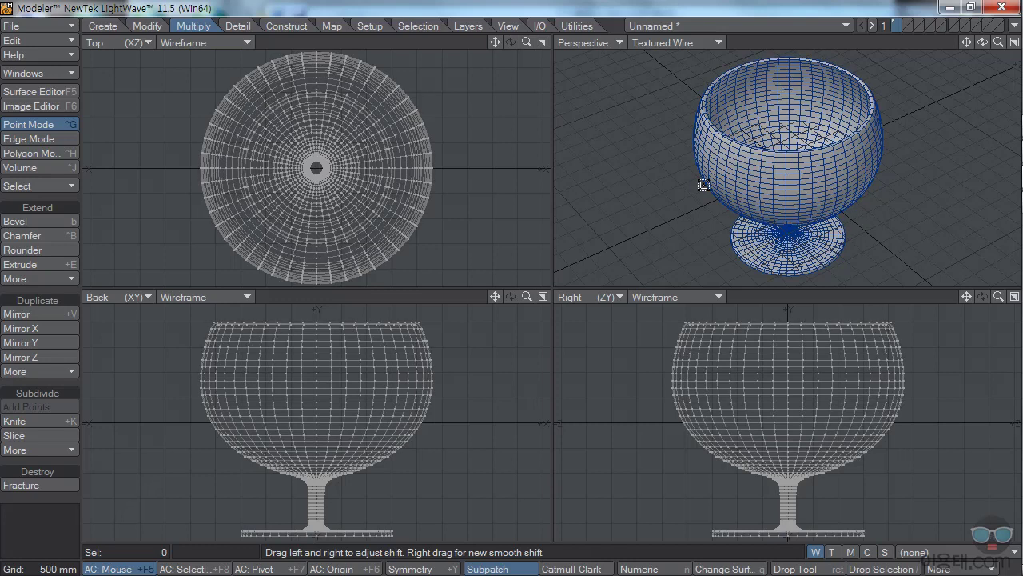
pyautogui.click(748, 173)
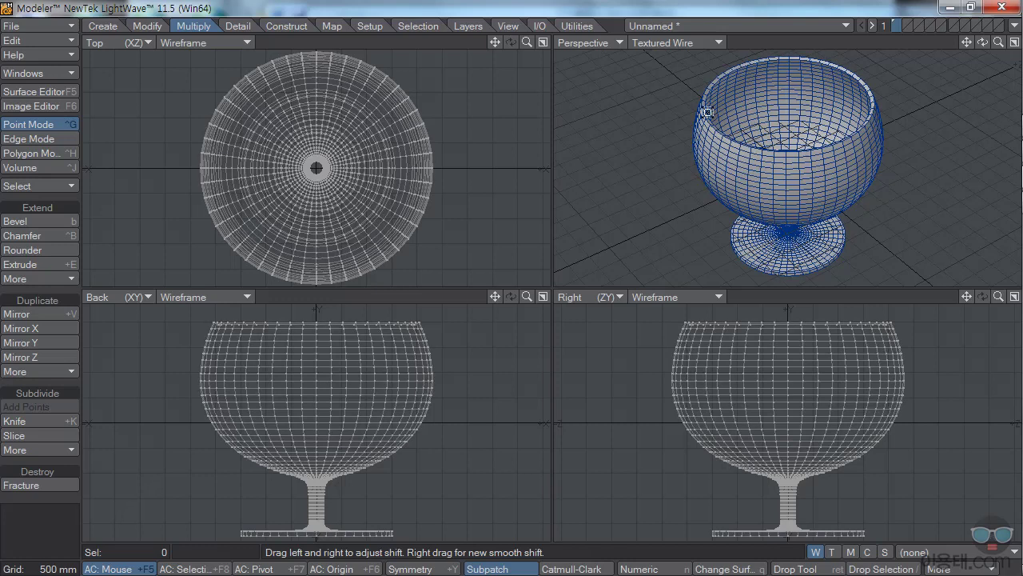
pyautogui.moveTo(999, 42); pyautogui.dragTo(688, 134)
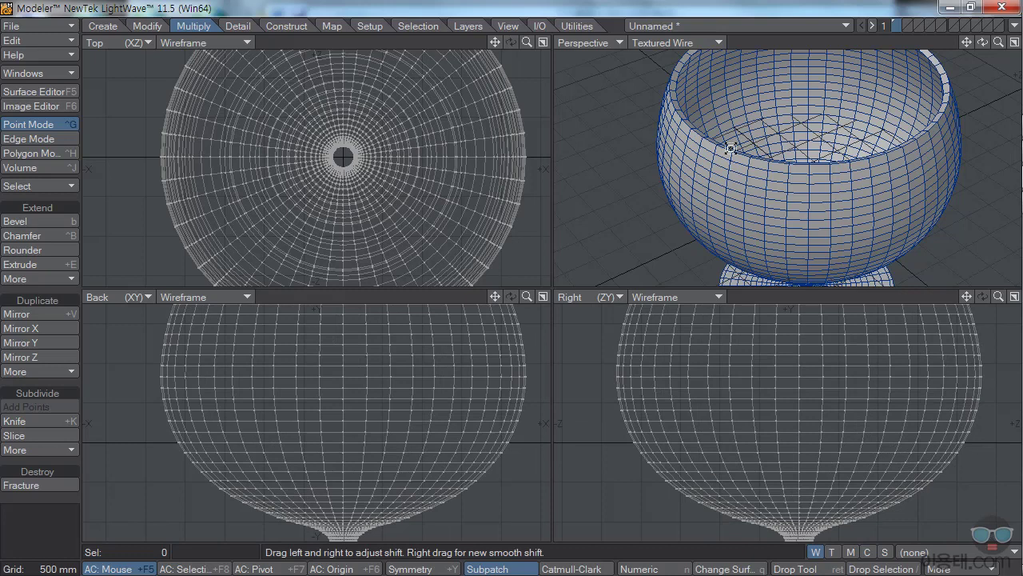
pyautogui.press('Tab')
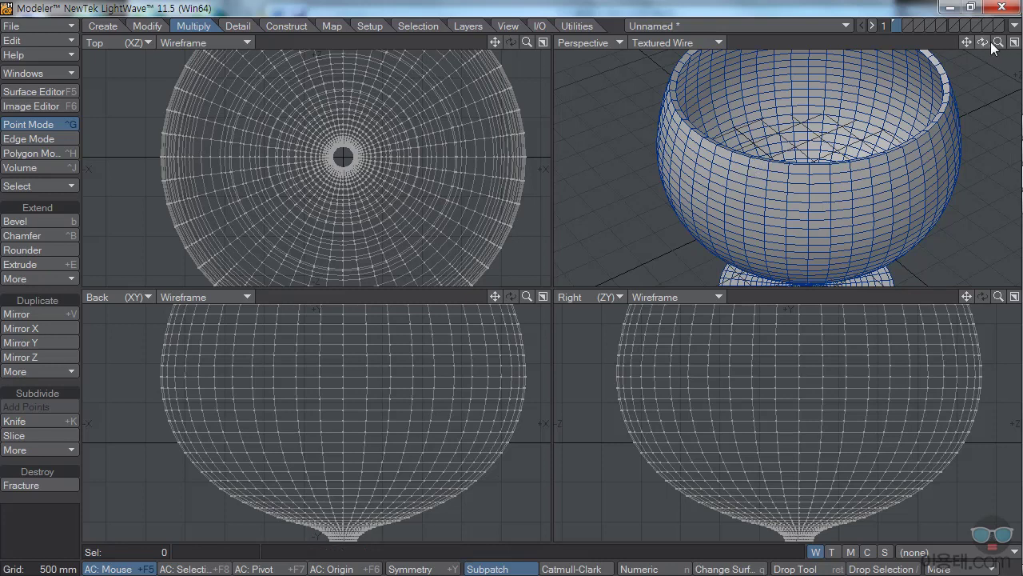
# Set the glass's Default surface to 90% transparency and 85% reflection.
pyautogui.moveTo(998, 48); pyautogui.dragTo(823, 115)
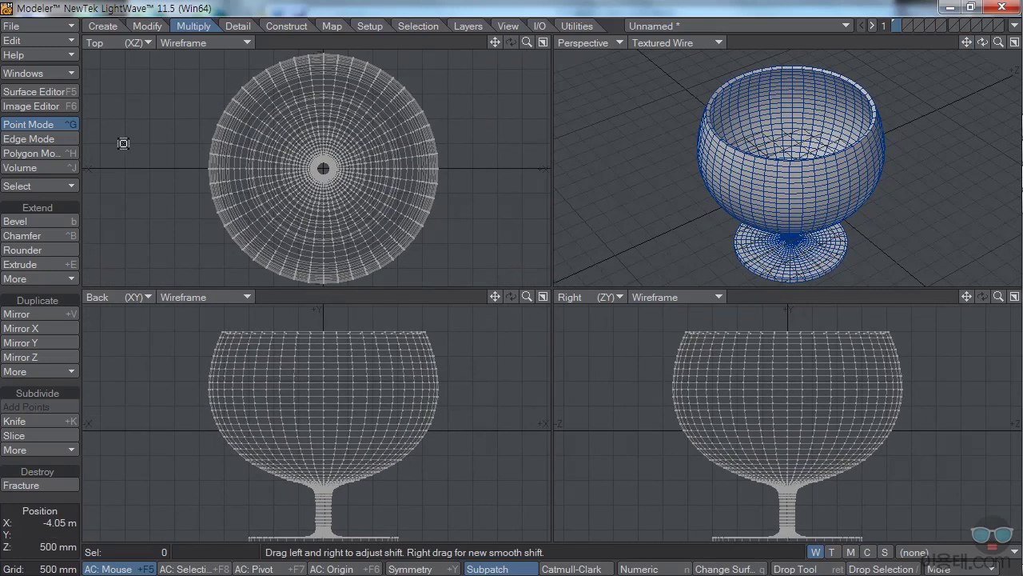
pyautogui.click(41, 92)
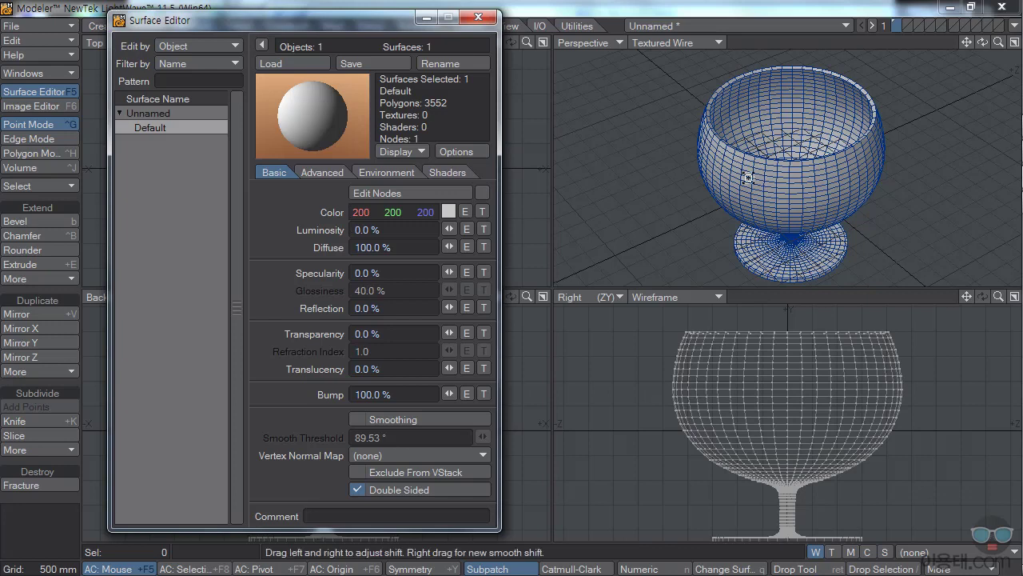
pyautogui.click(307, 331)
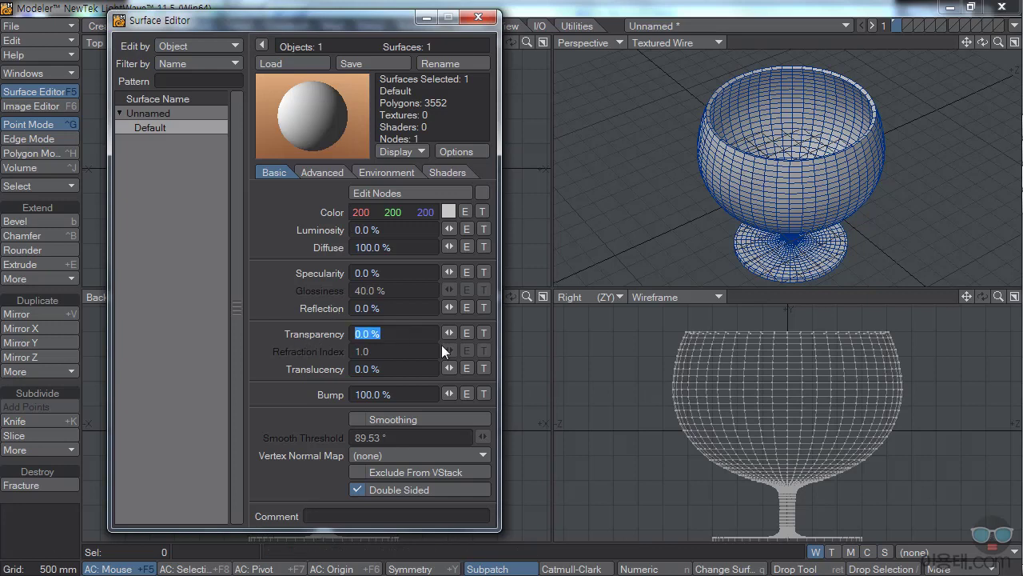
pyautogui.write('90')
pyautogui.press('Return')
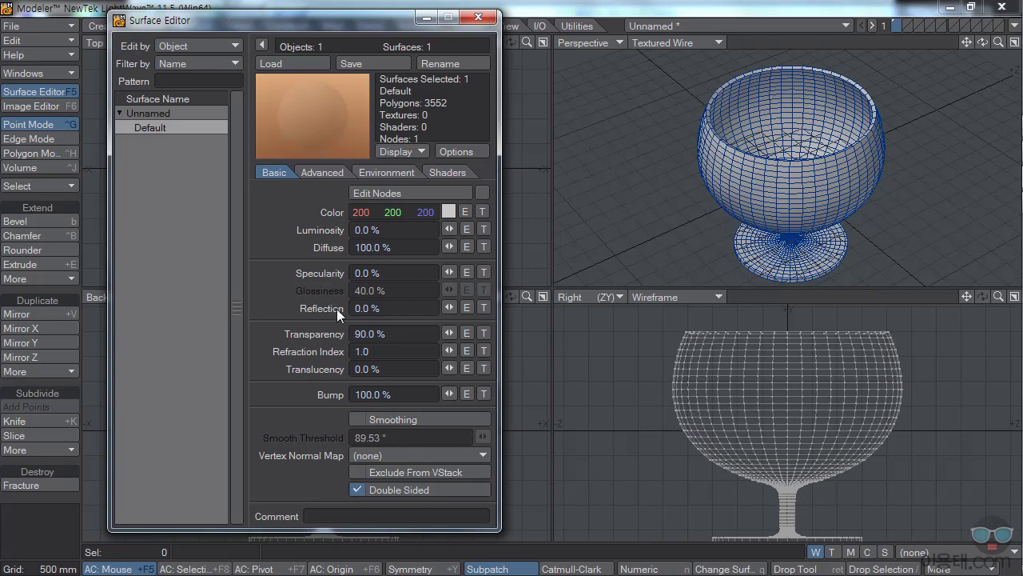
pyautogui.click(375, 312)
pyautogui.write('85')
pyautogui.press('Return')
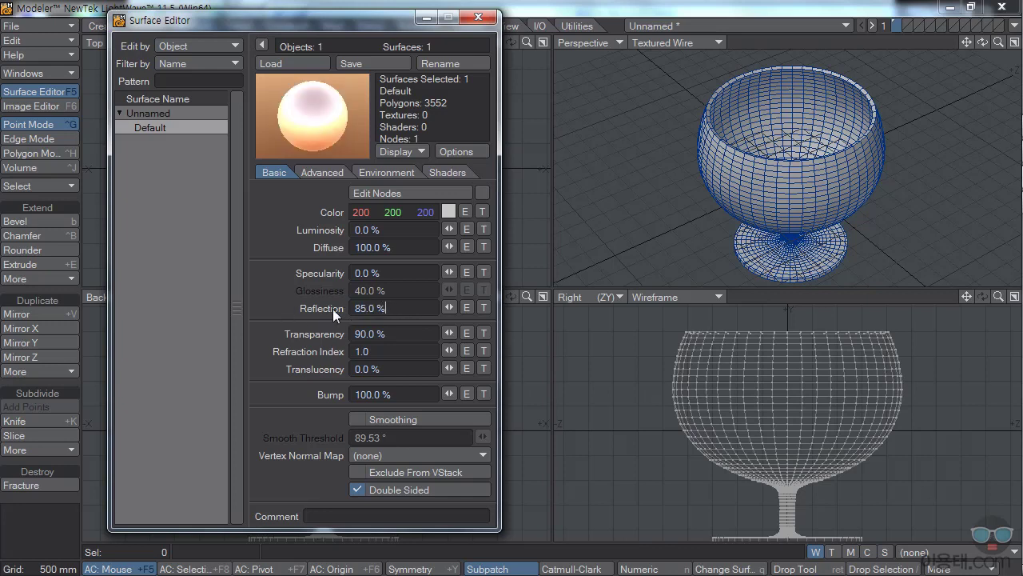
pyautogui.click(478, 17)
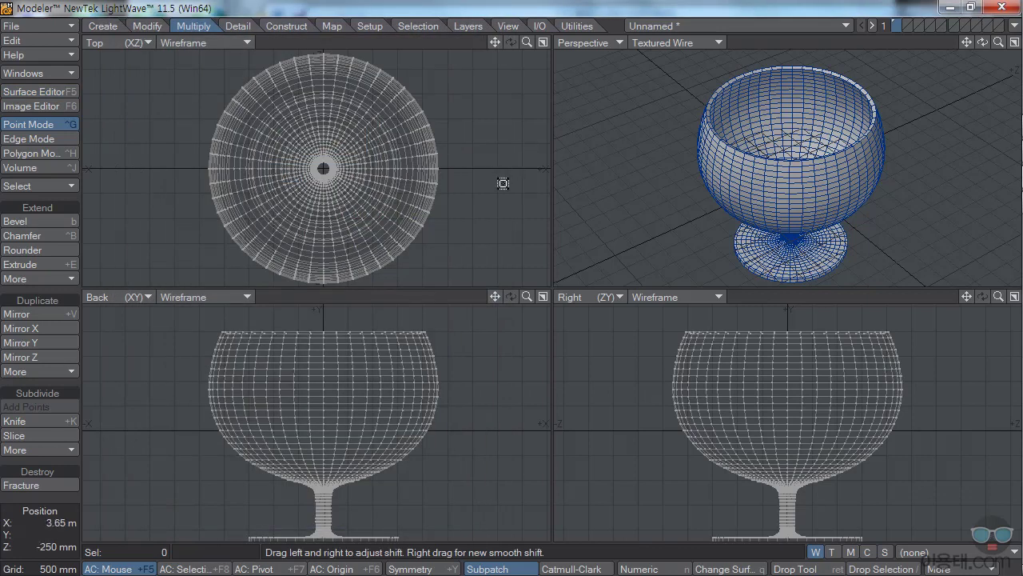
# Create a ball low in the middle of the glass bowl on the second layer, with the glass layer in the background.
pyautogui.click(907, 26)
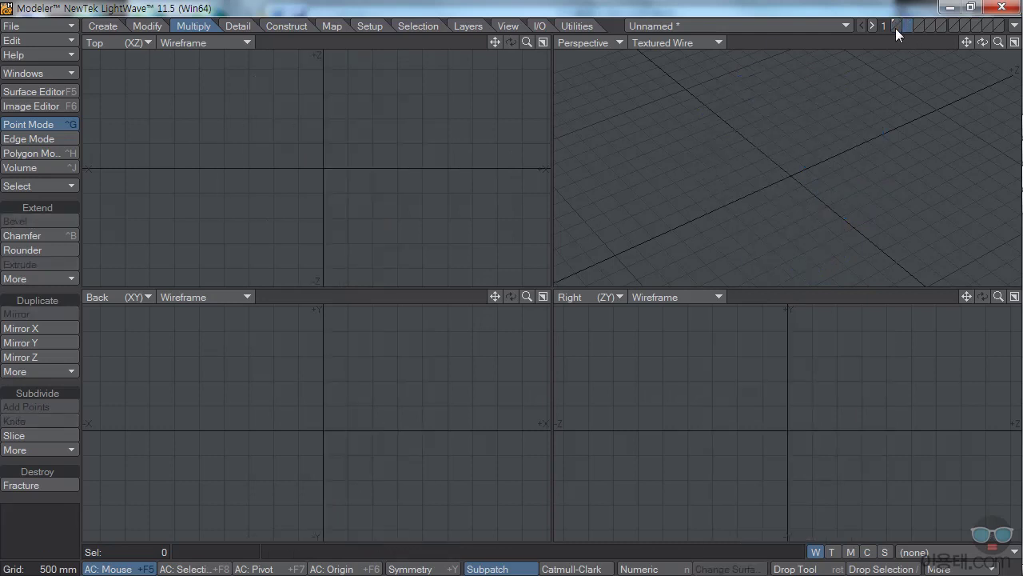
pyautogui.click(896, 28)
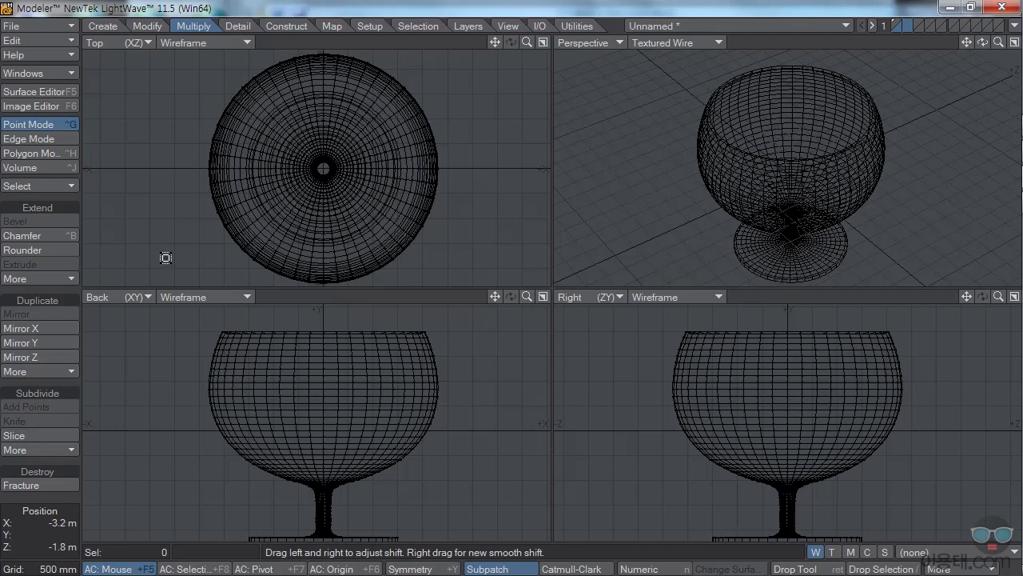
pyautogui.click(103, 27)
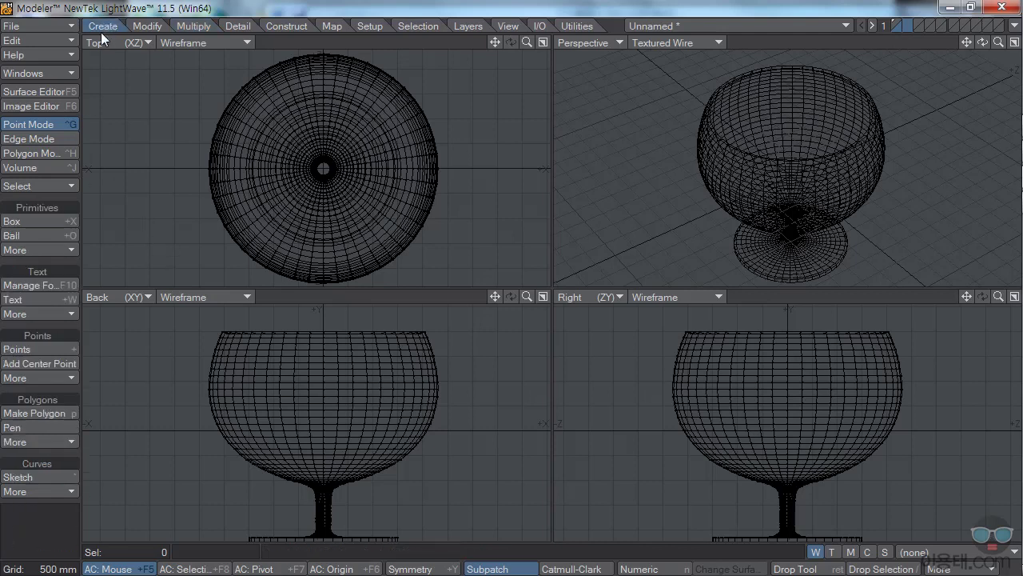
pyautogui.click(40, 234)
pyautogui.moveTo(323, 168); pyautogui.dragTo(355, 209)
pyautogui.moveTo(331, 389); pyautogui.dragTo(338, 386)
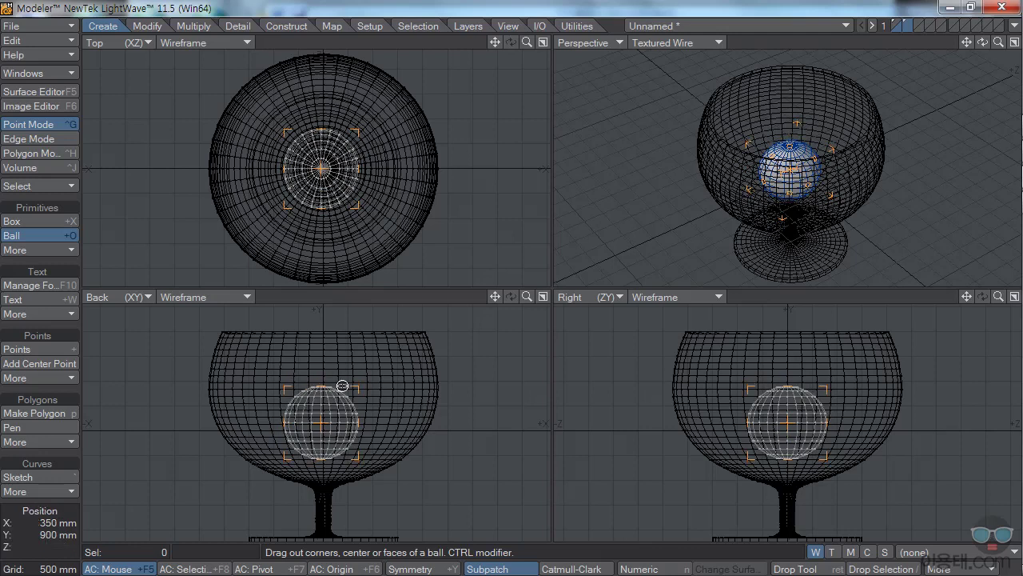
pyautogui.moveTo(322, 426); pyautogui.dragTo(324, 436)
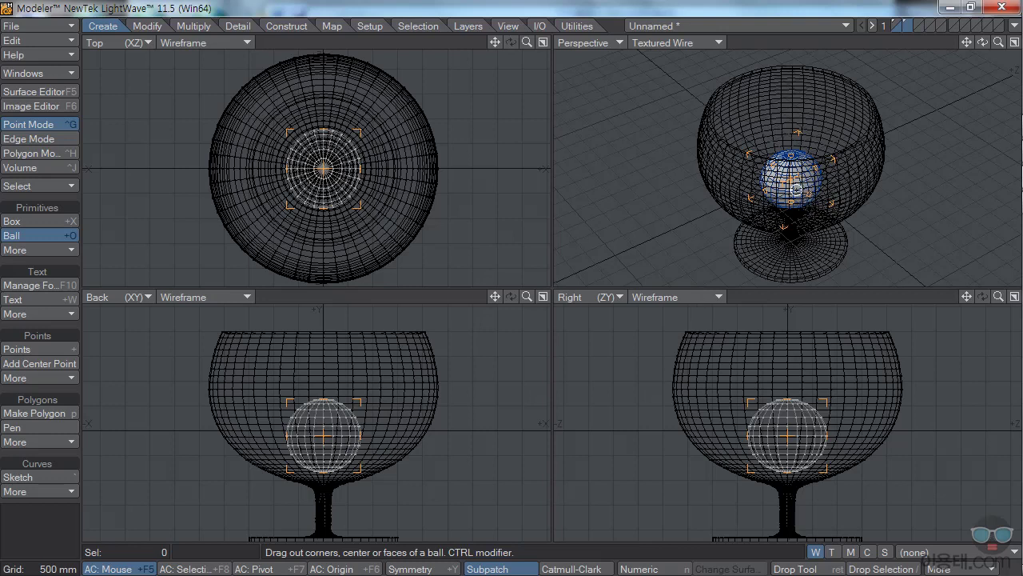
# Finish the ball and assign it a new surface named 구.
pyautogui.click(41, 91)
pyautogui.click(478, 17)
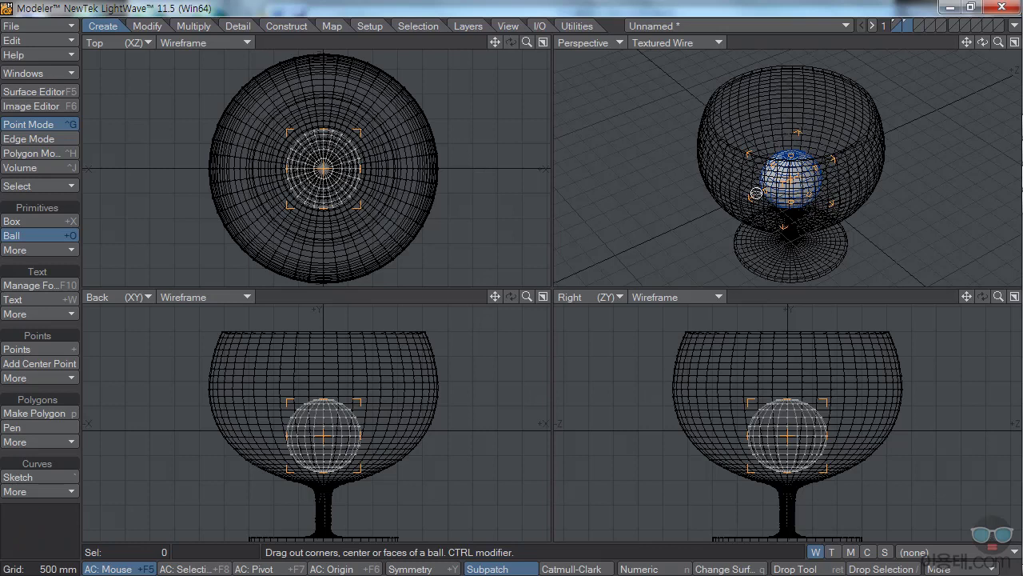
pyautogui.press('space')
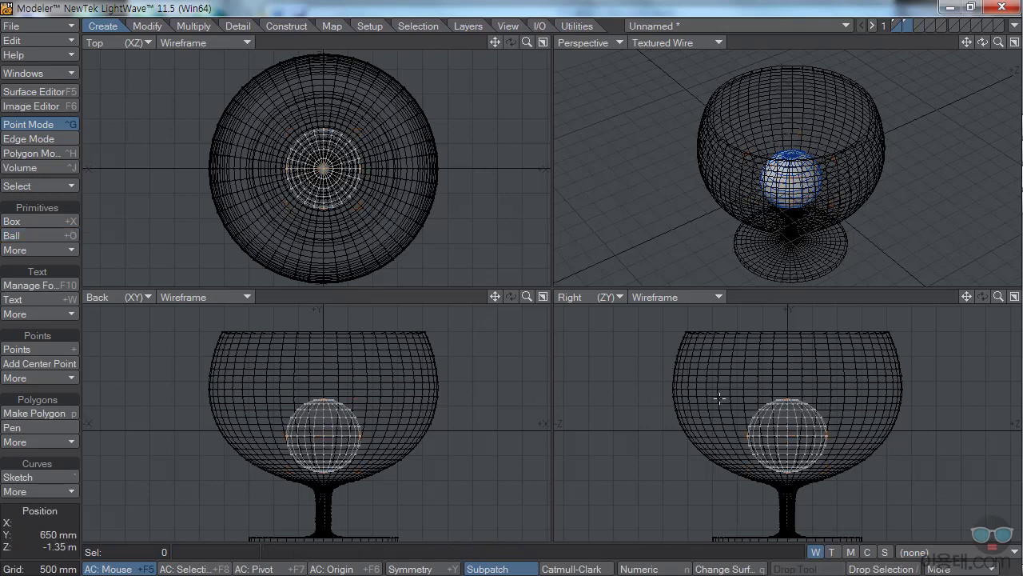
pyautogui.click(722, 571)
pyautogui.write('Alb')
pyautogui.press('BackSpace')
pyautogui.press('BackSpace')
pyautogui.press('BackSpace')
pyautogui.write('ㄱㅣ')
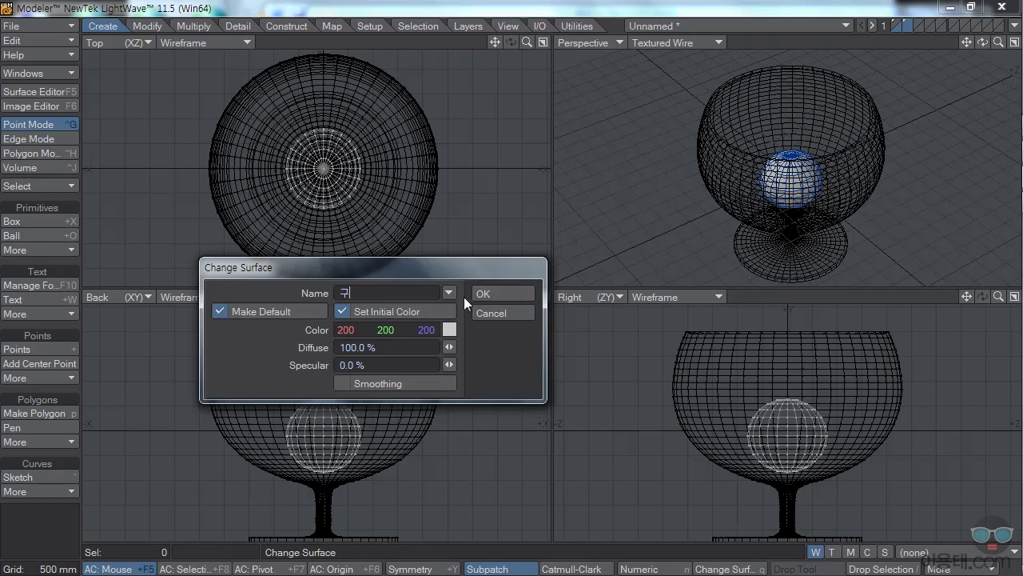
pyautogui.click(488, 294)
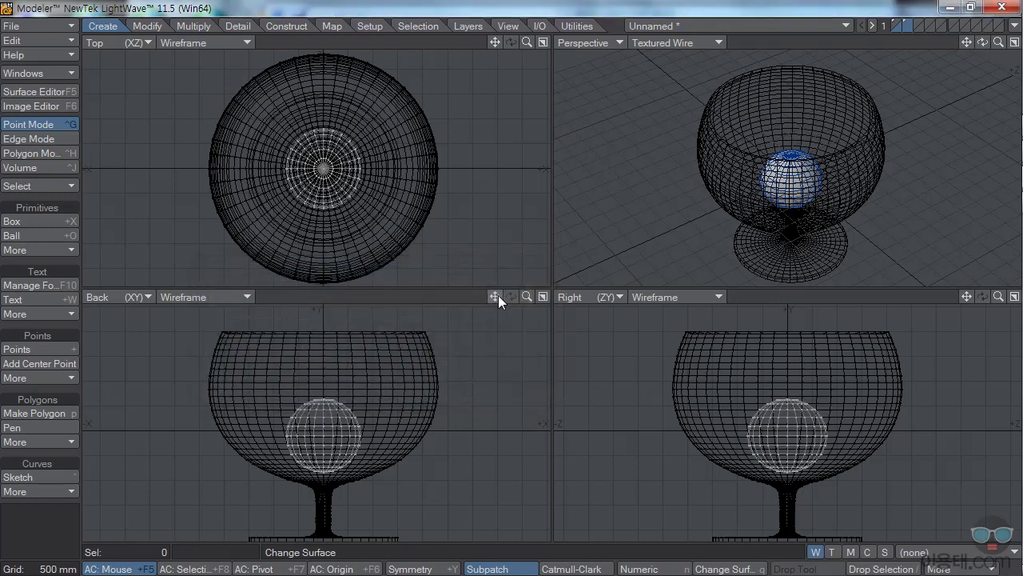
# Set the reflection of the ball's 구 surface to 60%.
pyautogui.click(36, 92)
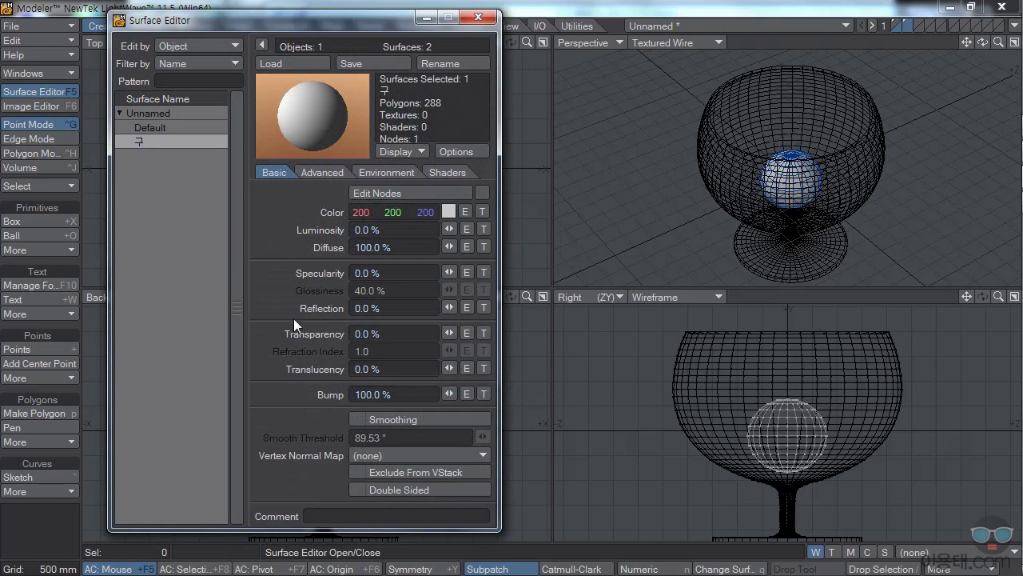
pyautogui.click(403, 309)
pyautogui.write('60')
pyautogui.press('Return')
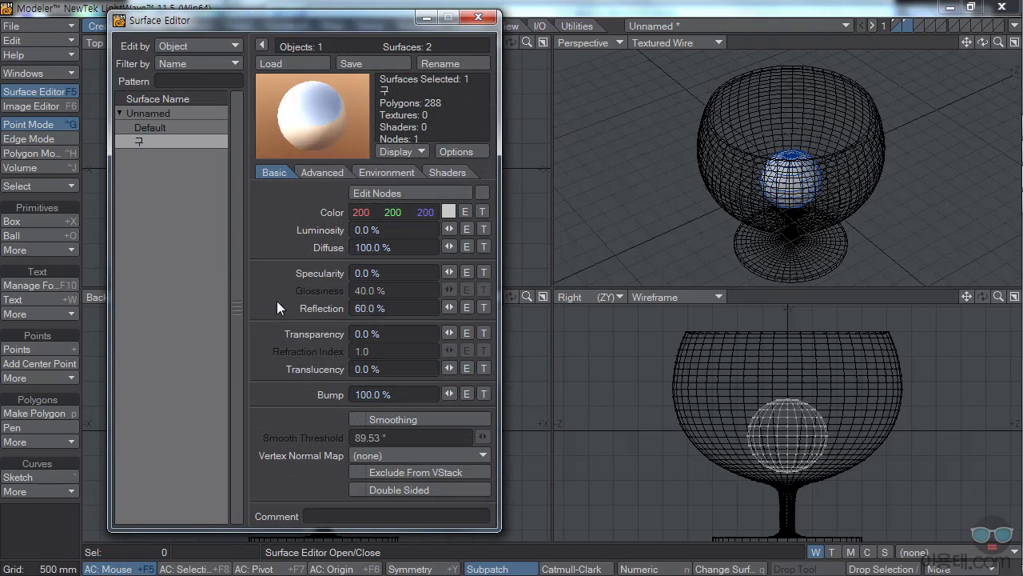
# Give the 구 surface a pink color of RGB 226, 97, 130 and close the surface settings.
pyautogui.click(449, 211)
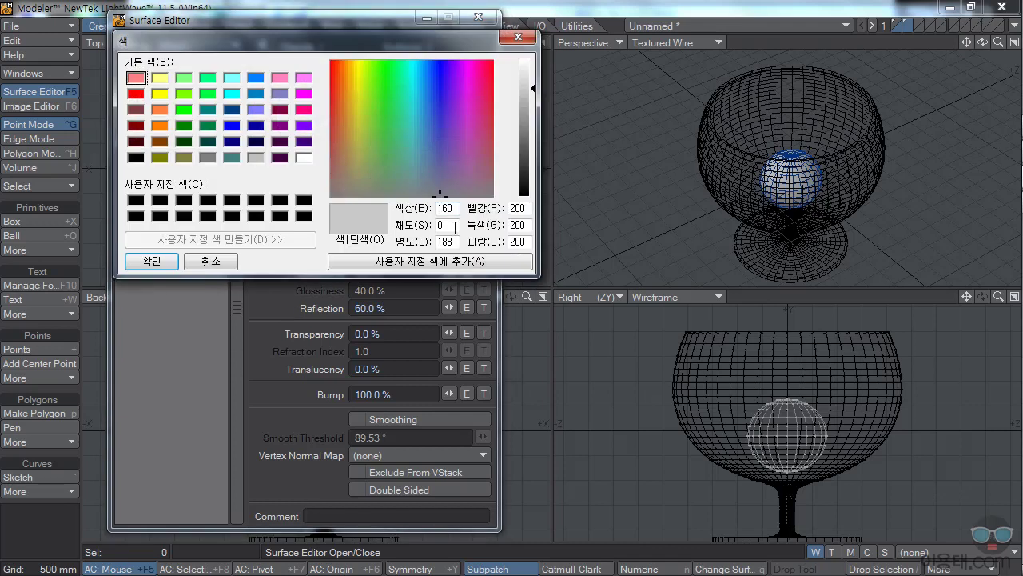
pyautogui.moveTo(467, 177); pyautogui.dragTo(487, 102)
pyautogui.click(529, 108)
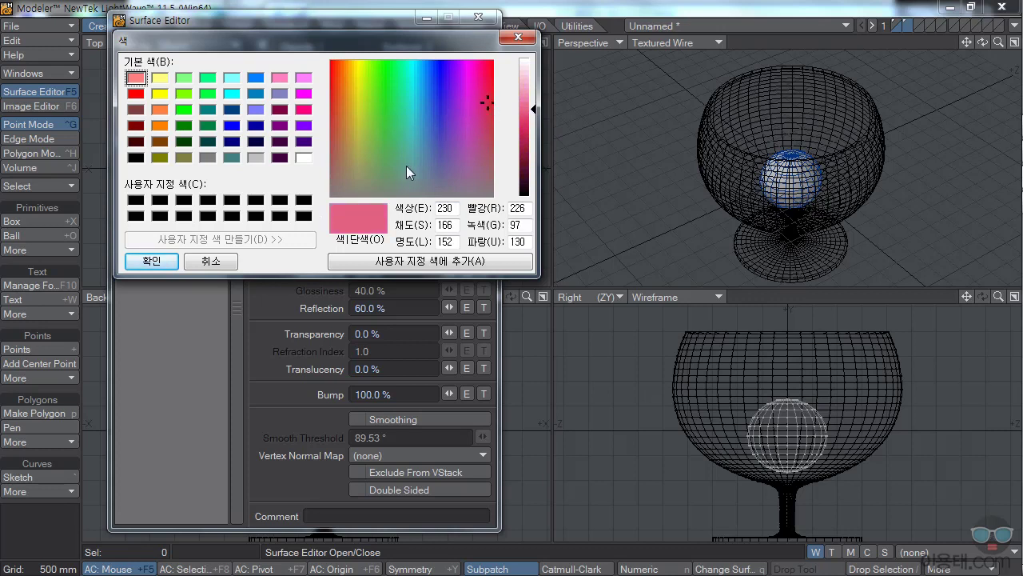
pyautogui.click(157, 264)
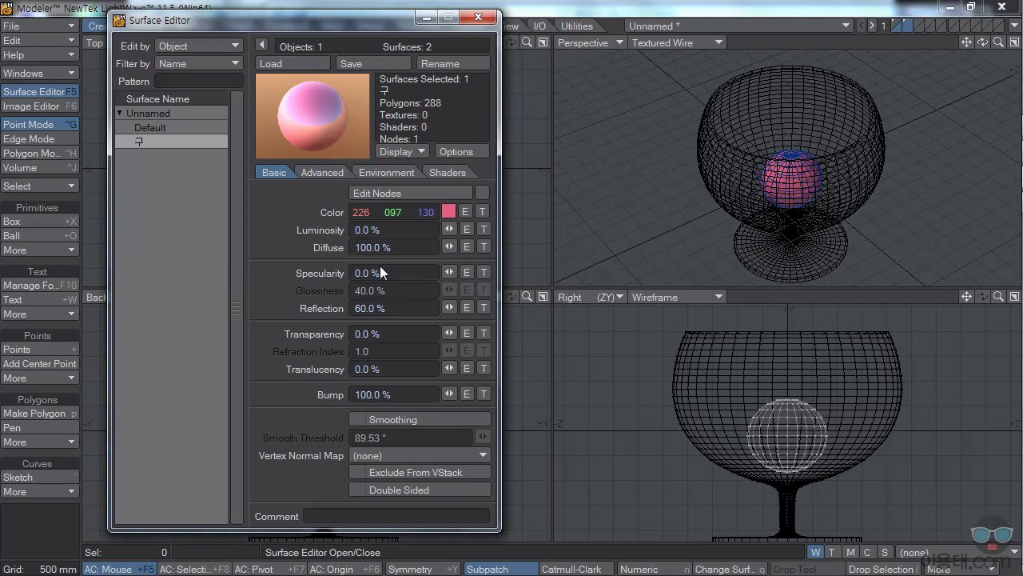
pyautogui.click(390, 410)
pyautogui.click(478, 18)
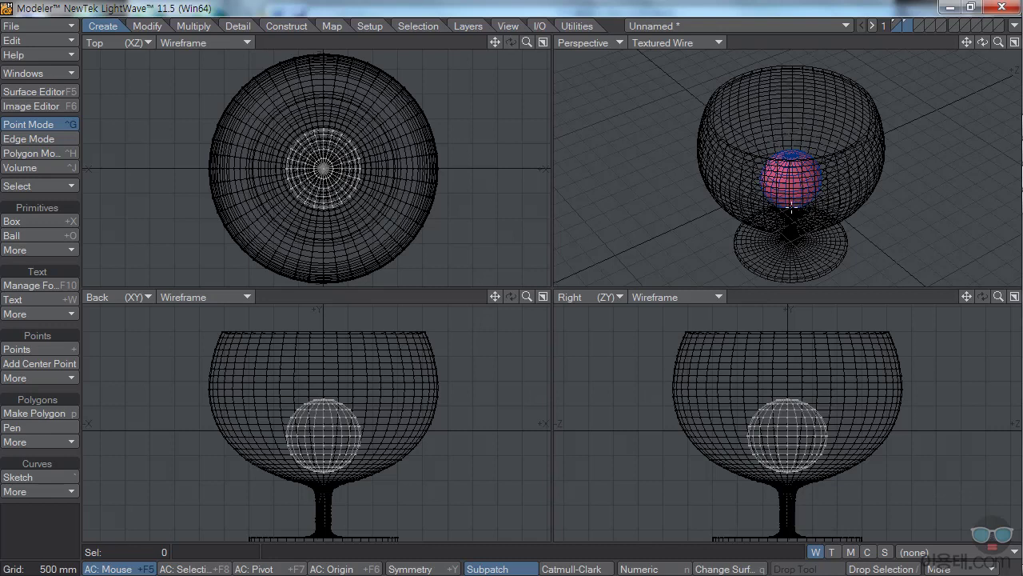
# Delete the ball and create a larger one, about 950 mm in radius, in the middle of the glass bowl.
pyautogui.press('Delete')
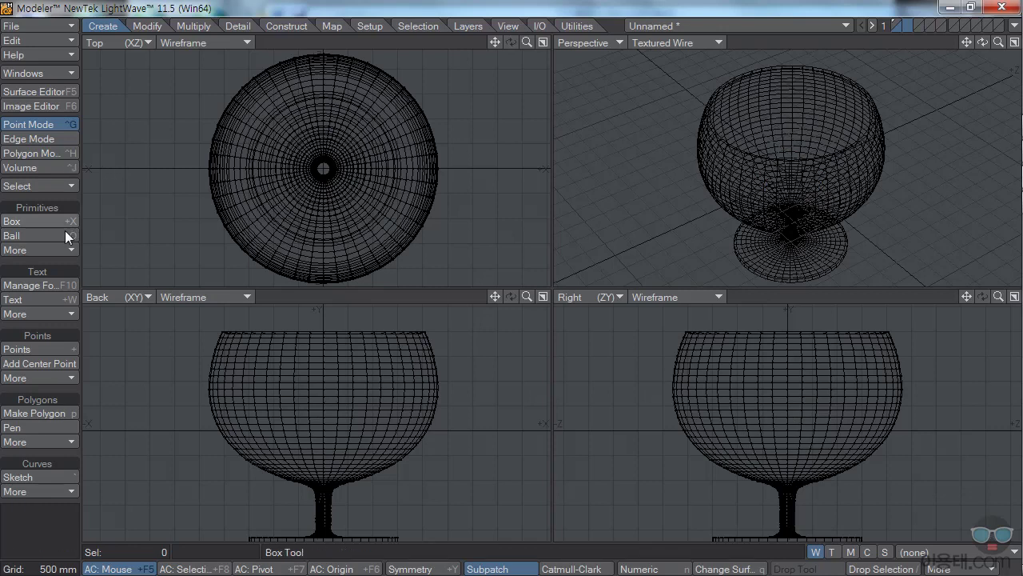
pyautogui.click(35, 235)
pyautogui.moveTo(321, 170); pyautogui.dragTo(353, 200)
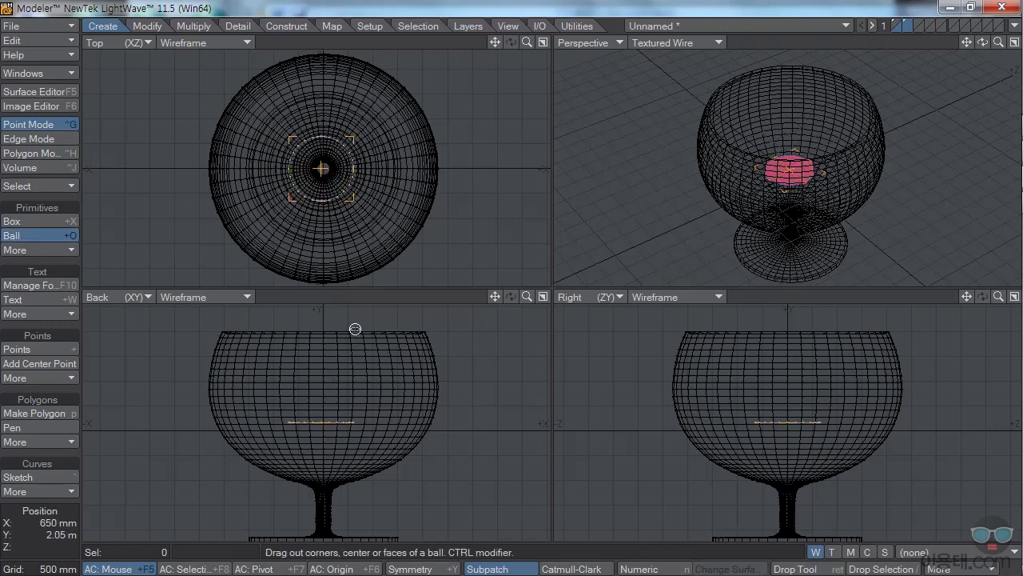
pyautogui.moveTo(323, 167); pyautogui.dragTo(365, 233)
pyautogui.moveTo(324, 377); pyautogui.dragTo(330, 375)
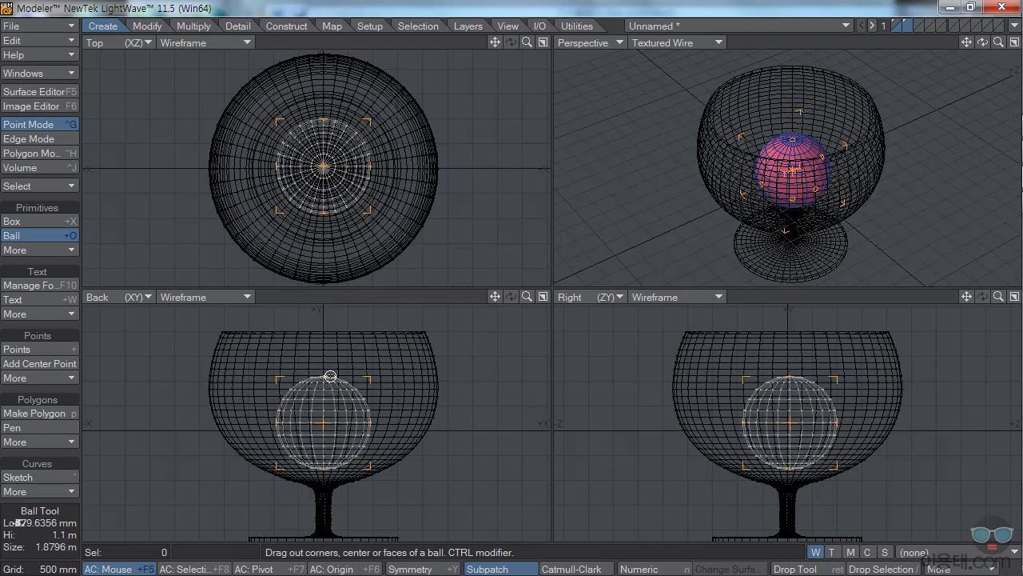
# Set the ball's number of sides to 48 in the tool's numeric options.
pyautogui.click(640, 568)
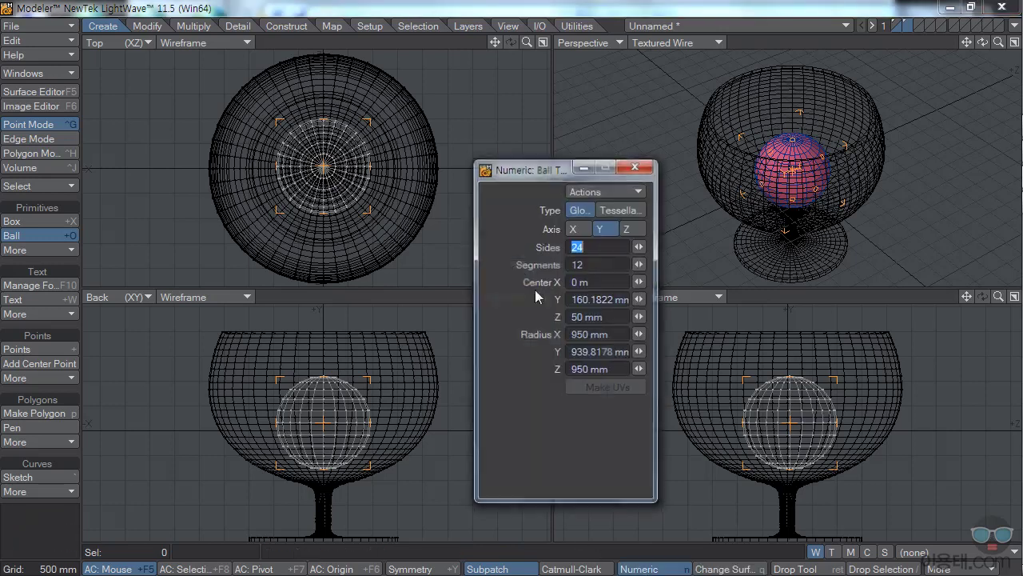
pyautogui.moveTo(639, 248); pyautogui.dragTo(678, 247)
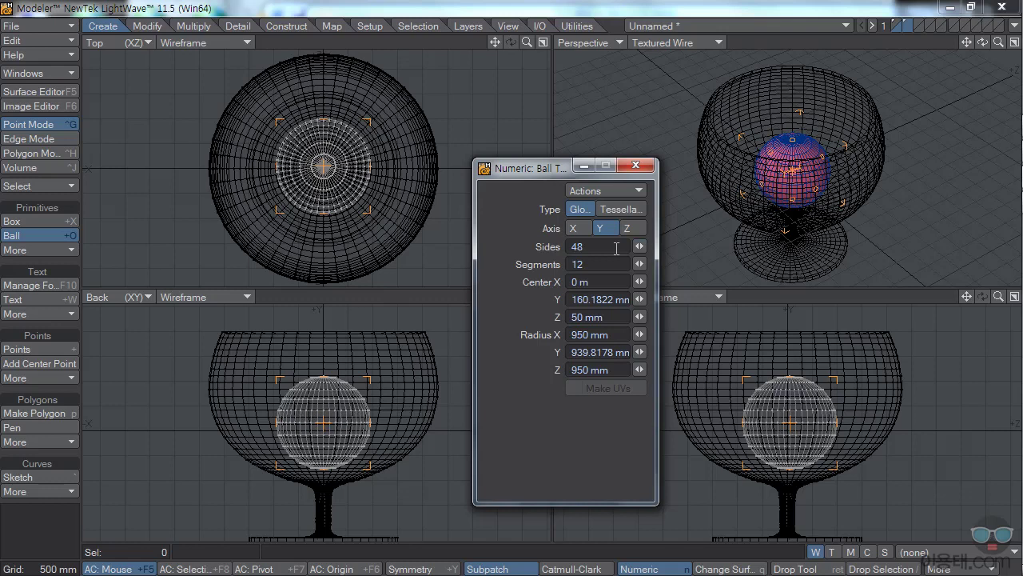
pyautogui.click(635, 165)
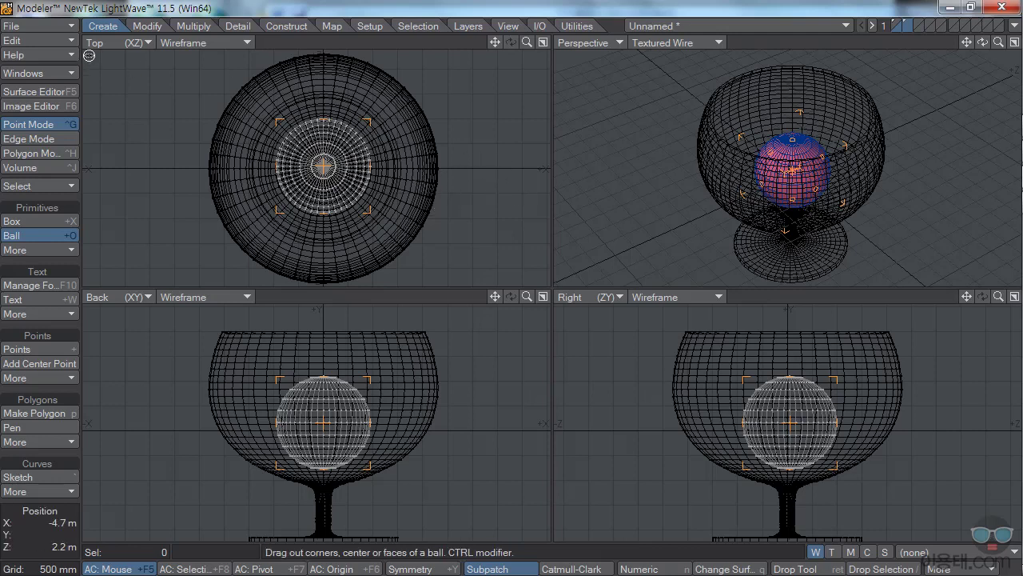
# Save the object as 와인잔 and send it to Layout.
pyautogui.click(60, 29)
pyautogui.click(60, 126)
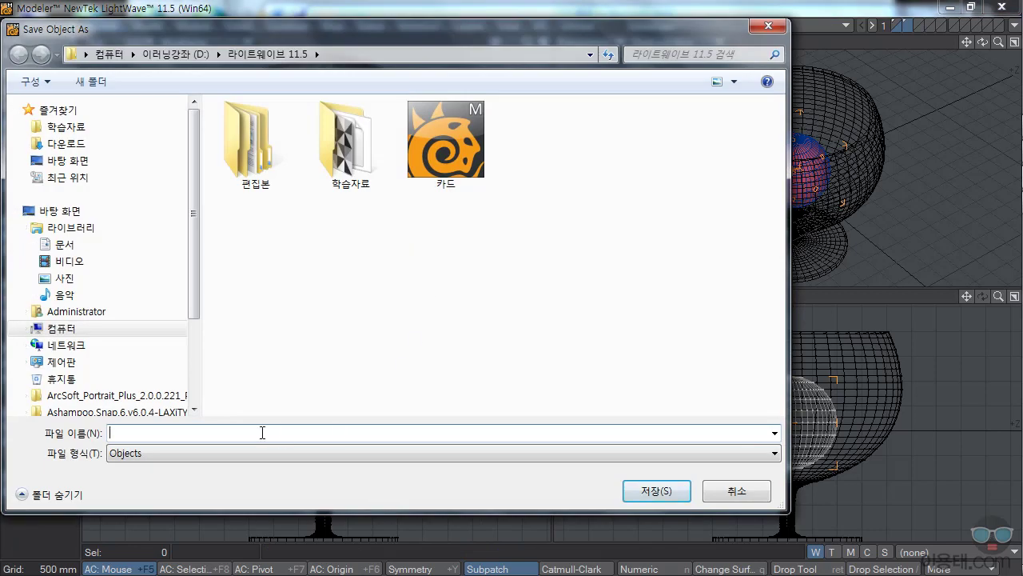
pyautogui.write('o인잔')
pyautogui.click(661, 489)
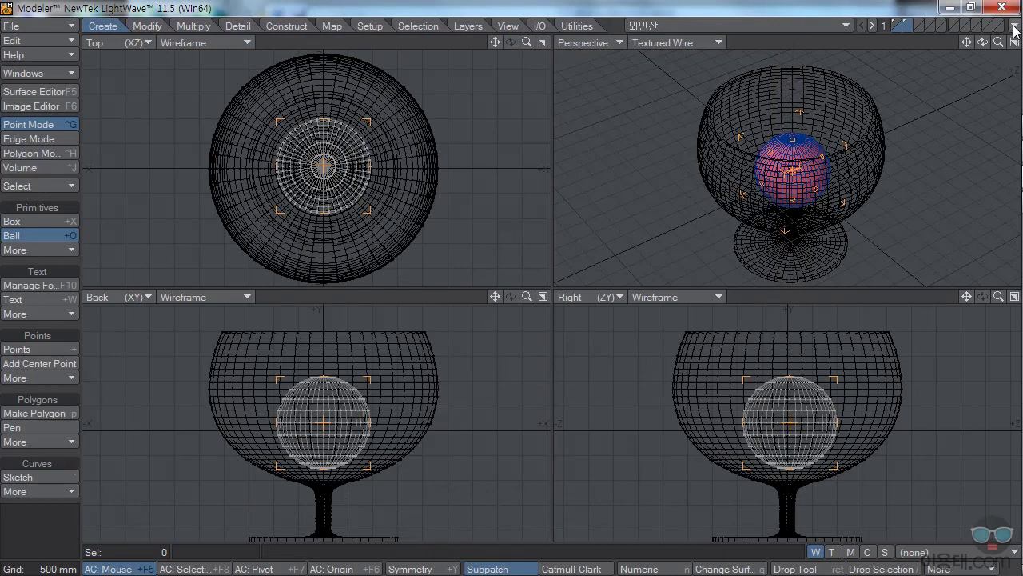
pyautogui.click(1014, 28)
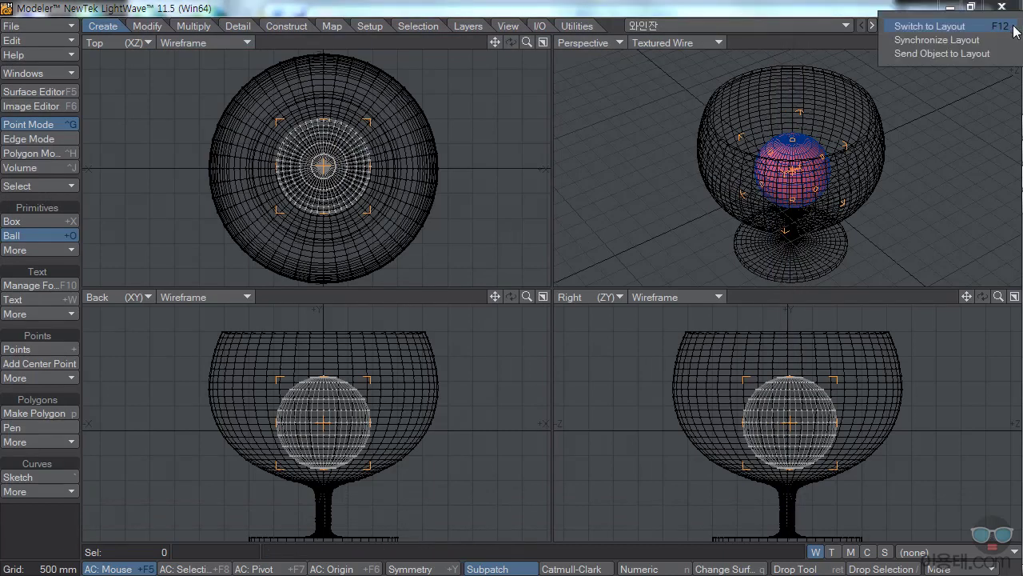
pyautogui.click(948, 54)
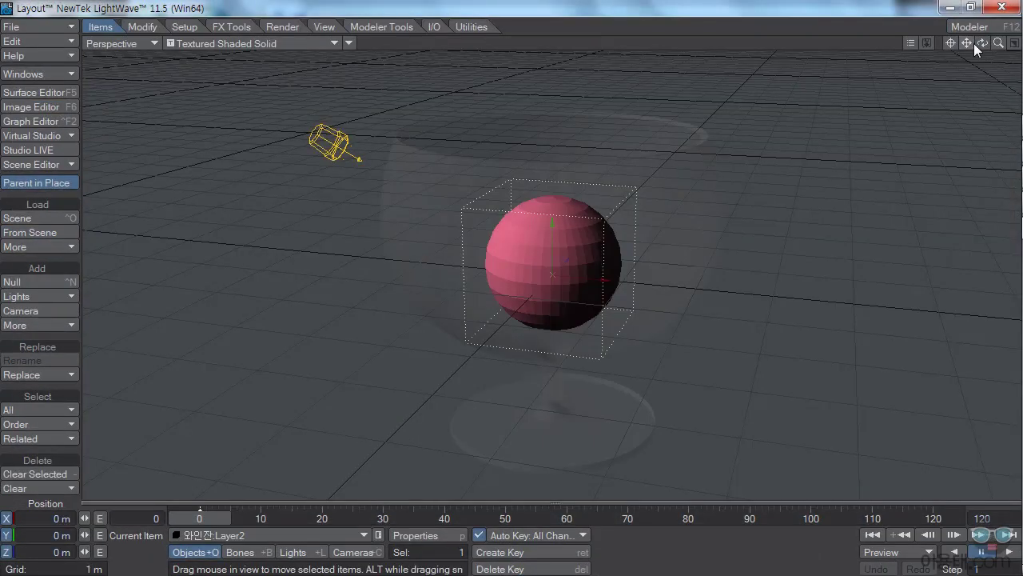
# Set the Perspective view's display to VPR and examine the rendered glass and ball from another angle.
pyautogui.moveTo(982, 44); pyautogui.dragTo(991, 44)
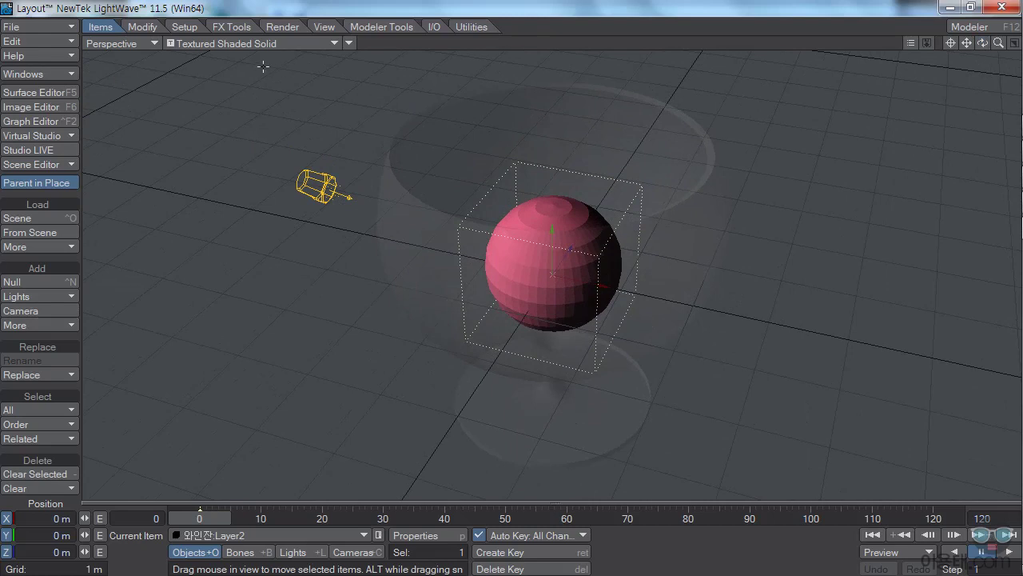
pyautogui.click(249, 44)
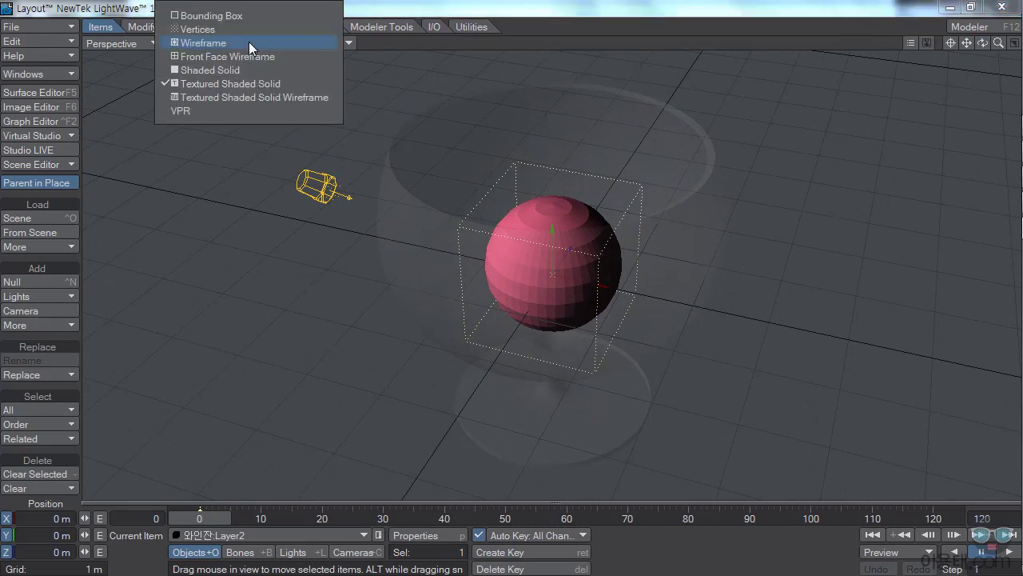
pyautogui.click(188, 111)
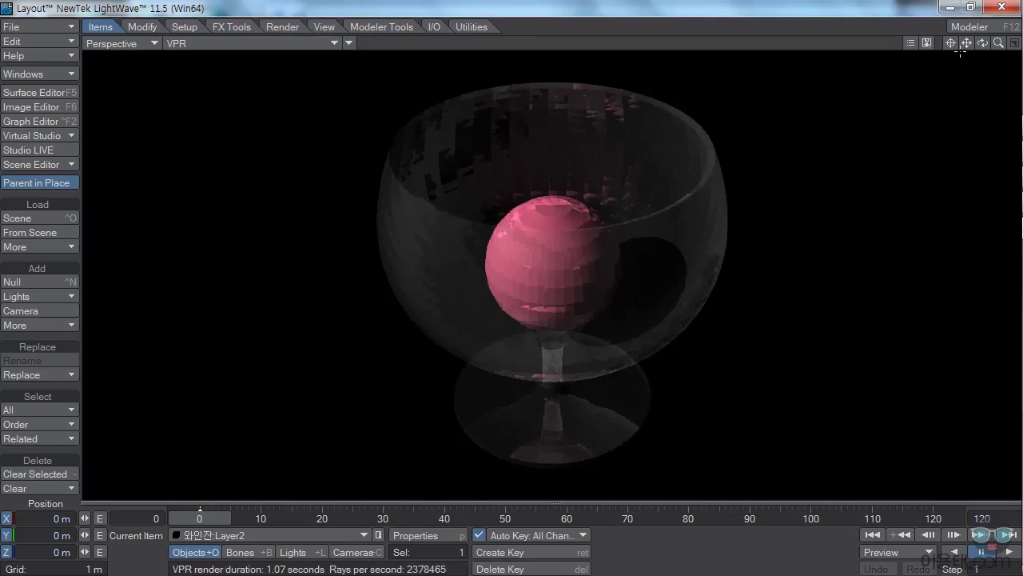
pyautogui.moveTo(982, 43); pyautogui.dragTo(983, 35)
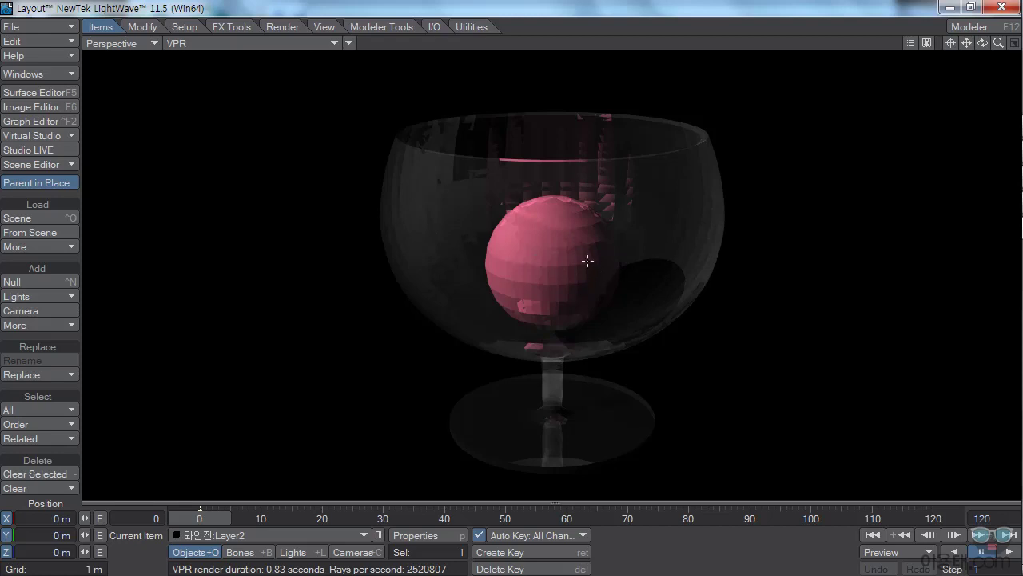
# Set the refraction index of the glass's Default surface to 1.255.
pyautogui.moveTo(982, 42); pyautogui.dragTo(982, 72)
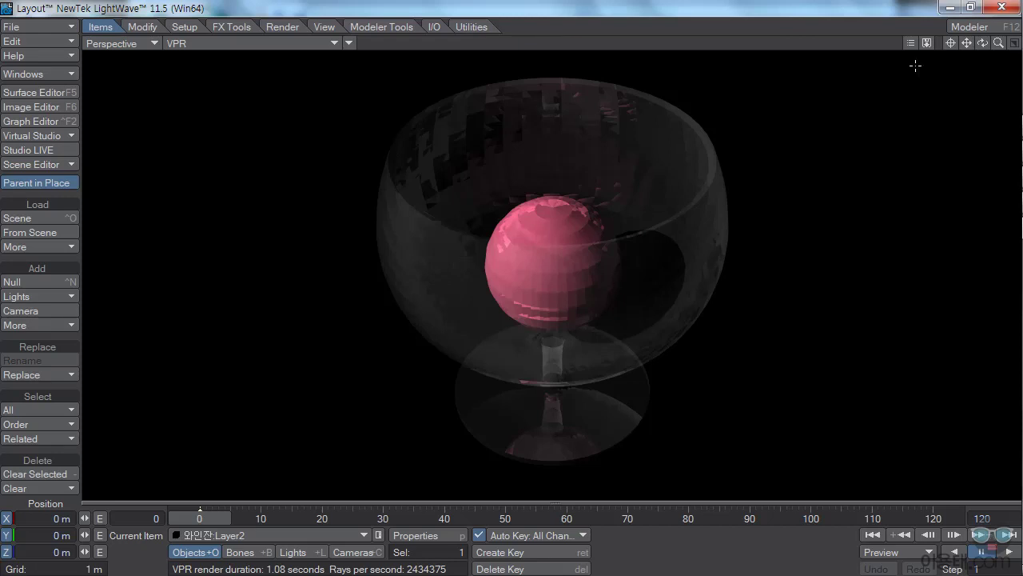
pyautogui.moveTo(982, 43); pyautogui.dragTo(982, 48)
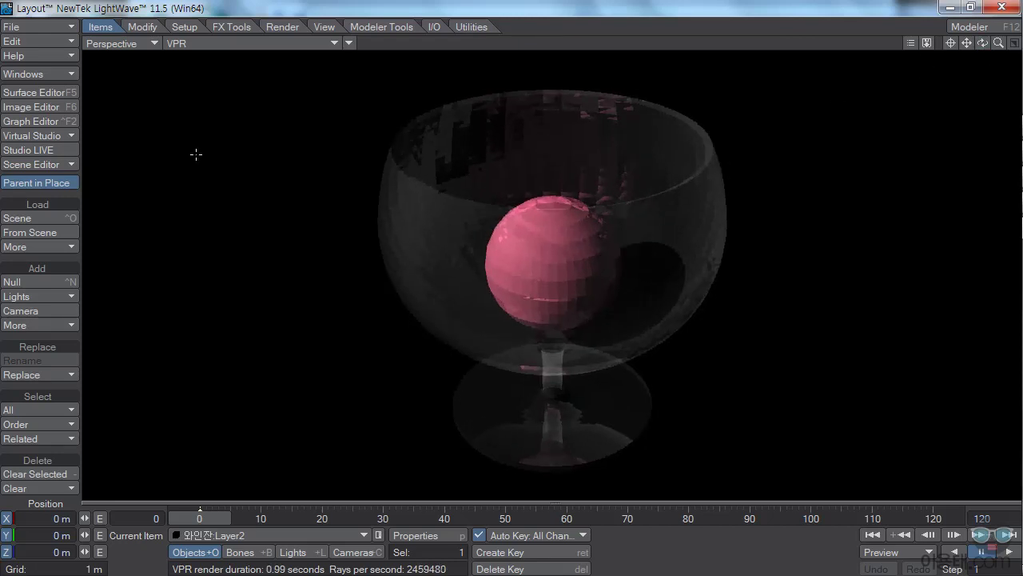
pyautogui.click(37, 90)
pyautogui.moveTo(223, 30); pyautogui.dragTo(219, 49)
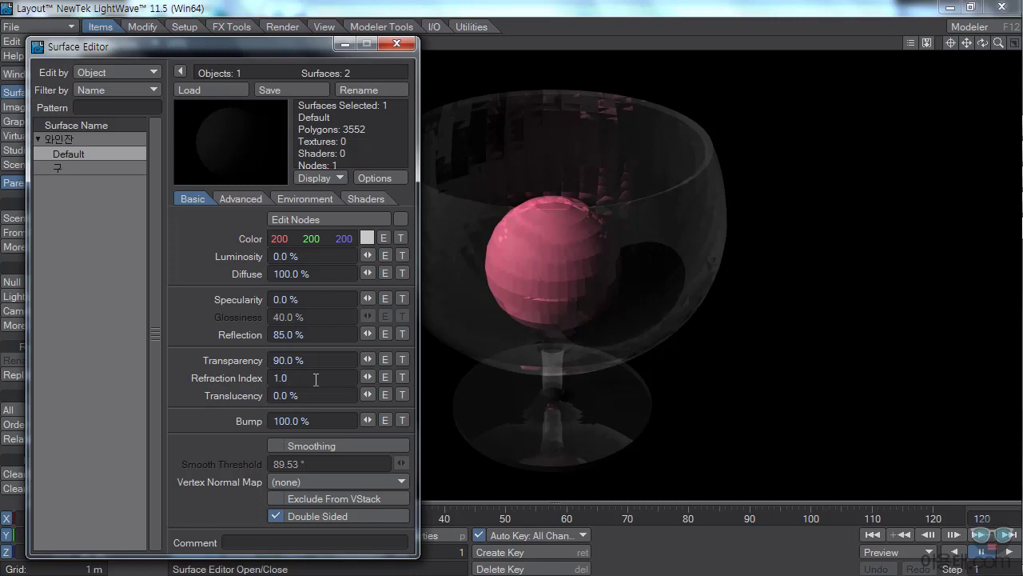
pyautogui.moveTo(366, 382)
pyautogui.mouseDown()
pyautogui.moveTo(389, 382)
pyautogui.moveTo(368, 384)
pyautogui.mouseUp()
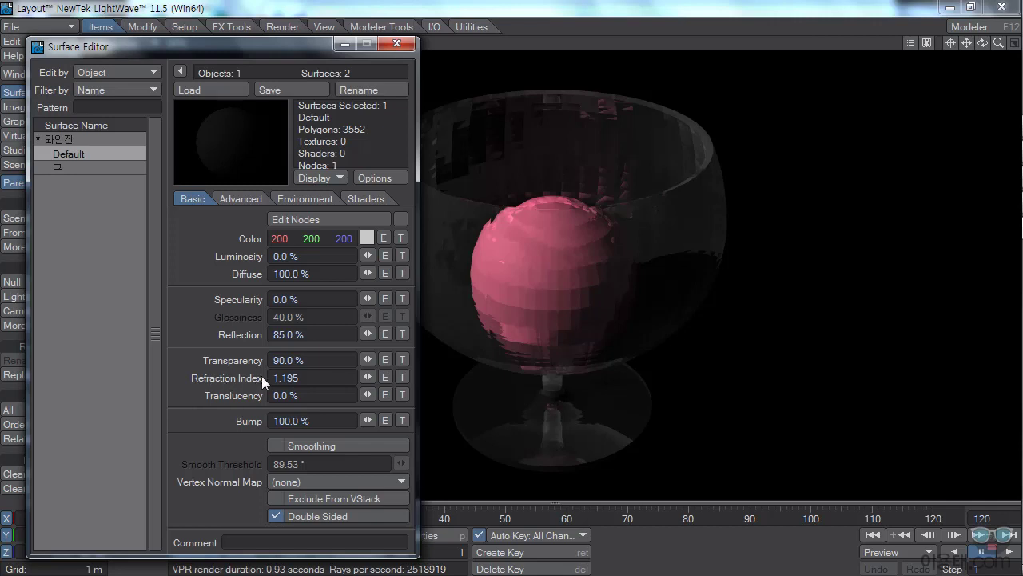
pyautogui.moveTo(367, 378)
pyautogui.mouseDown()
pyautogui.moveTo(389, 377)
pyautogui.moveTo(368, 381)
pyautogui.mouseUp()
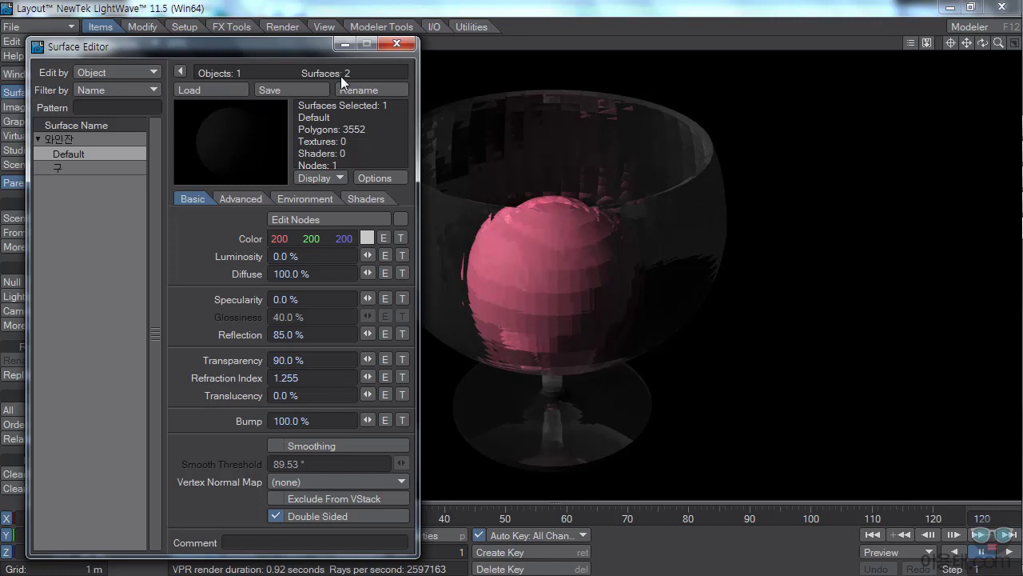
# Turn on smoothing for the glass's Default surface and for the ball's 구 surface.
pyautogui.moveTo(290, 46)
pyautogui.mouseDown()
pyautogui.moveTo(279, 40)
pyautogui.moveTo(279, 50)
pyautogui.mouseUp()
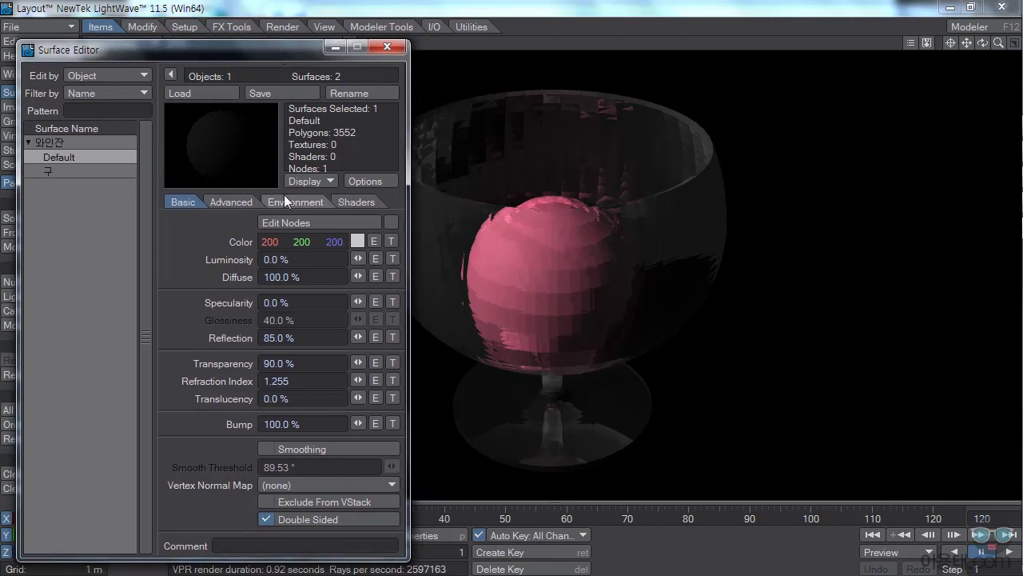
pyautogui.moveTo(983, 42); pyautogui.dragTo(952, 60)
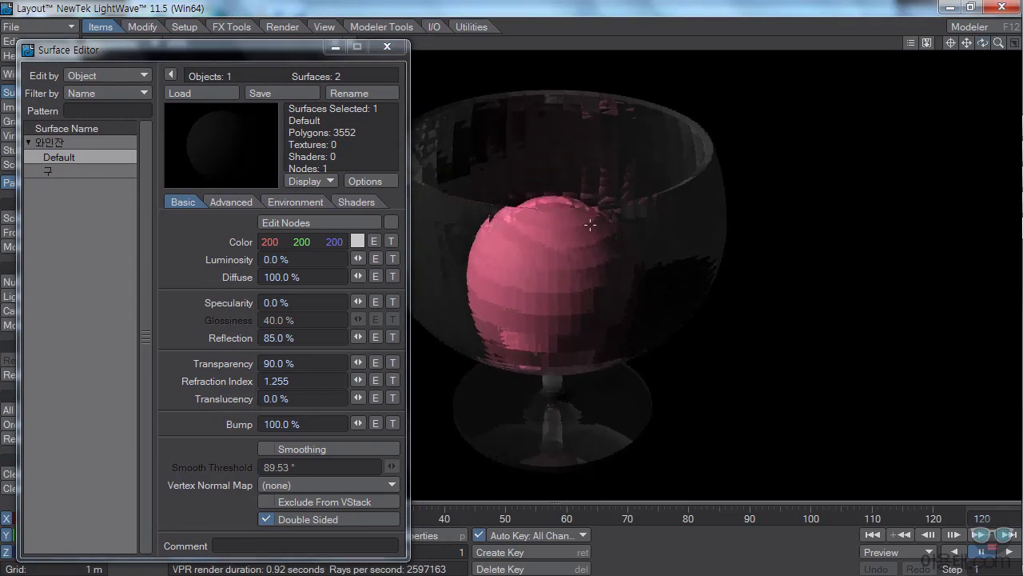
pyautogui.click(267, 448)
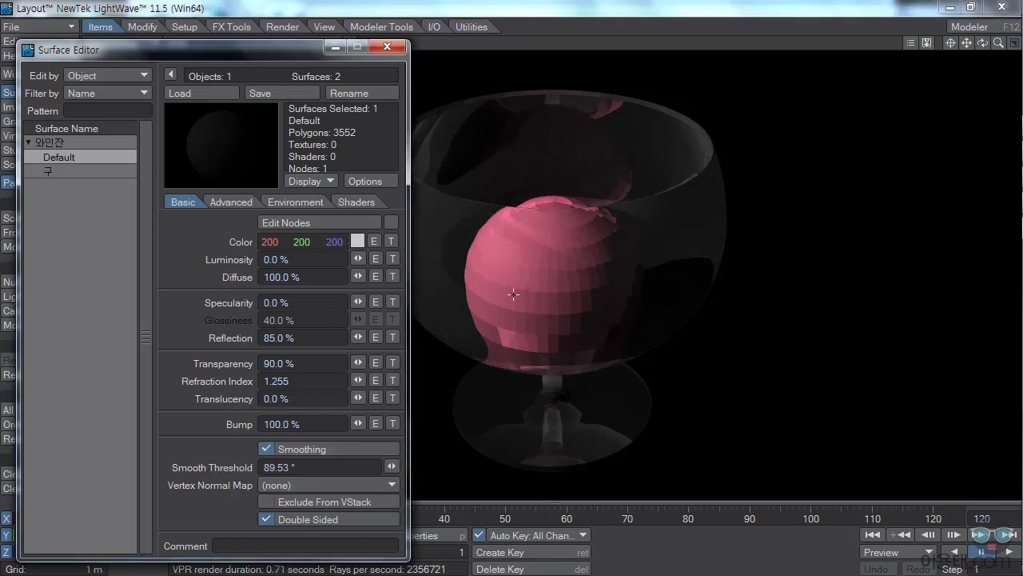
pyautogui.click(49, 170)
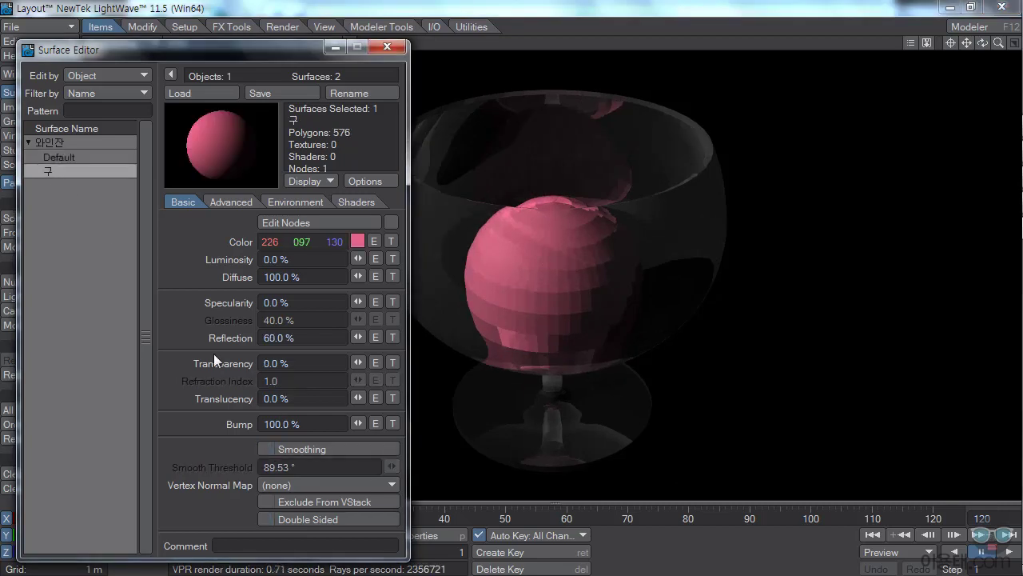
pyautogui.click(266, 447)
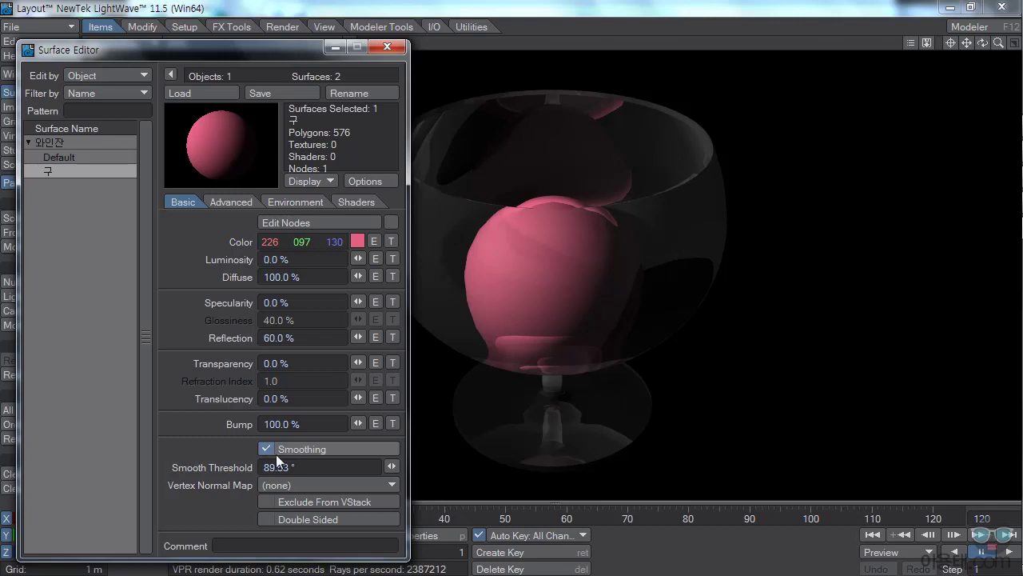
pyautogui.click(267, 448)
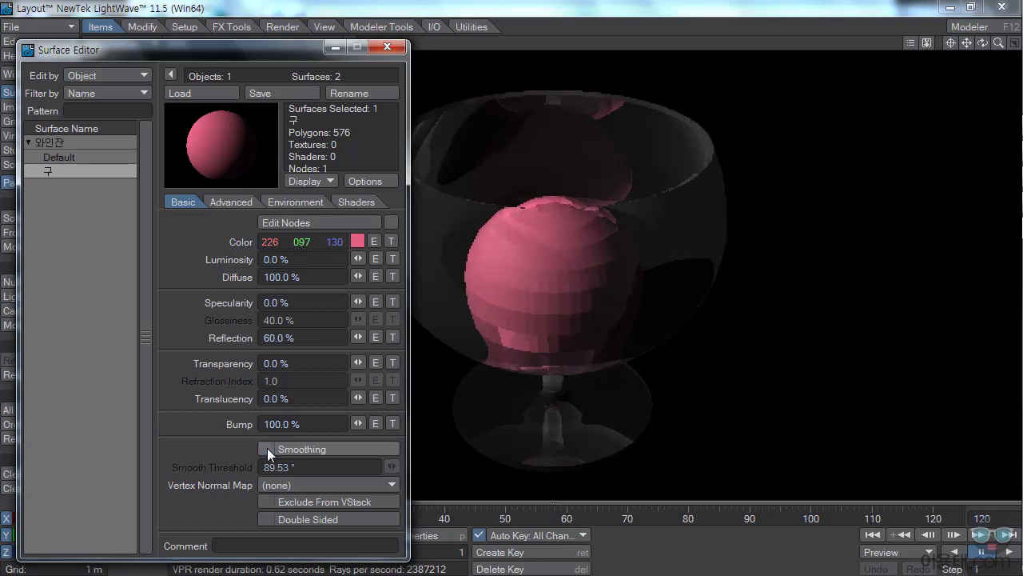
pyautogui.click(270, 446)
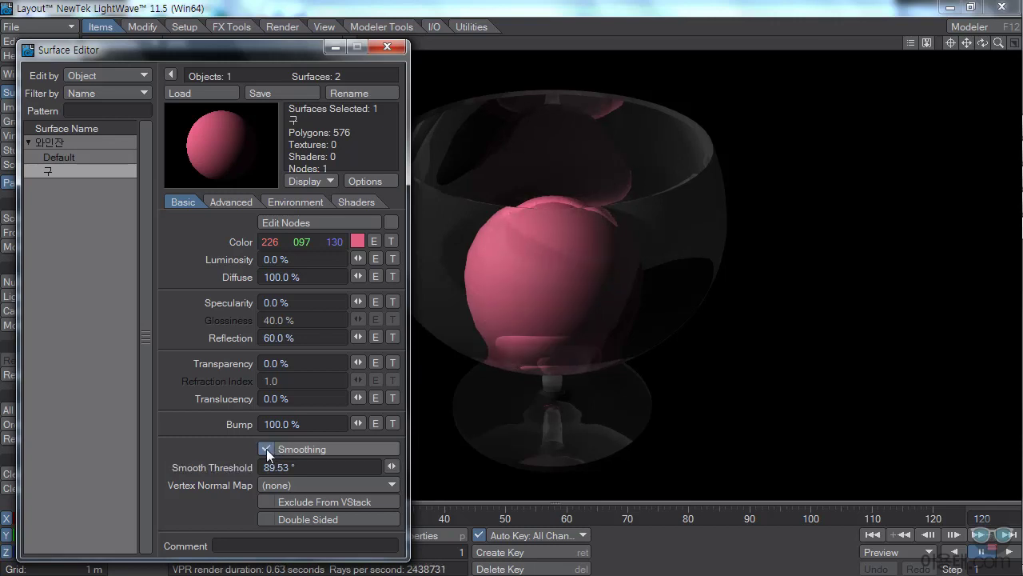
# Set the Default surface's reflection options to Ray Tracing + Spherical Map and load the 머그잔 라벨 image as its reflection map.
pyautogui.click(56, 157)
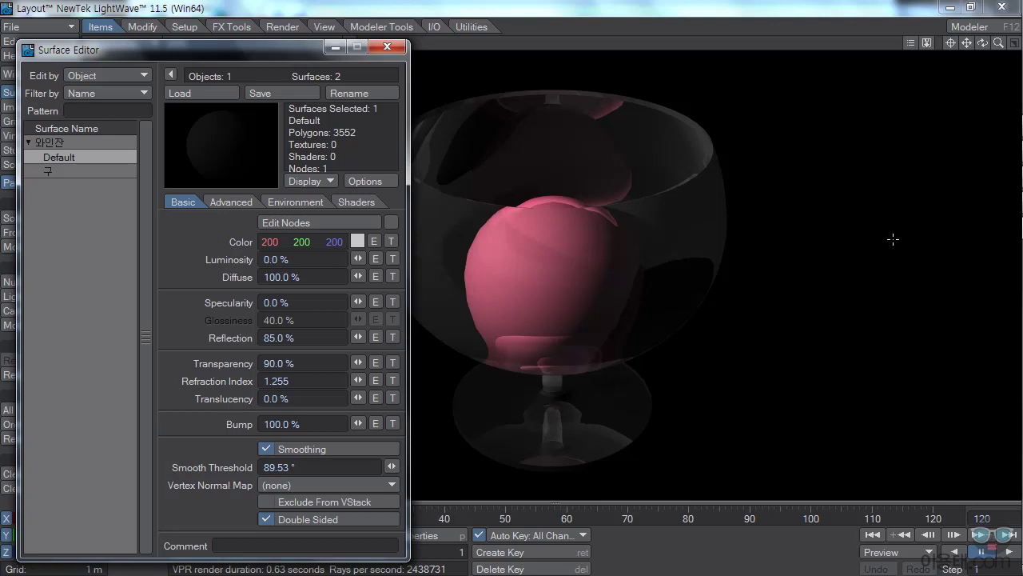
pyautogui.click(316, 202)
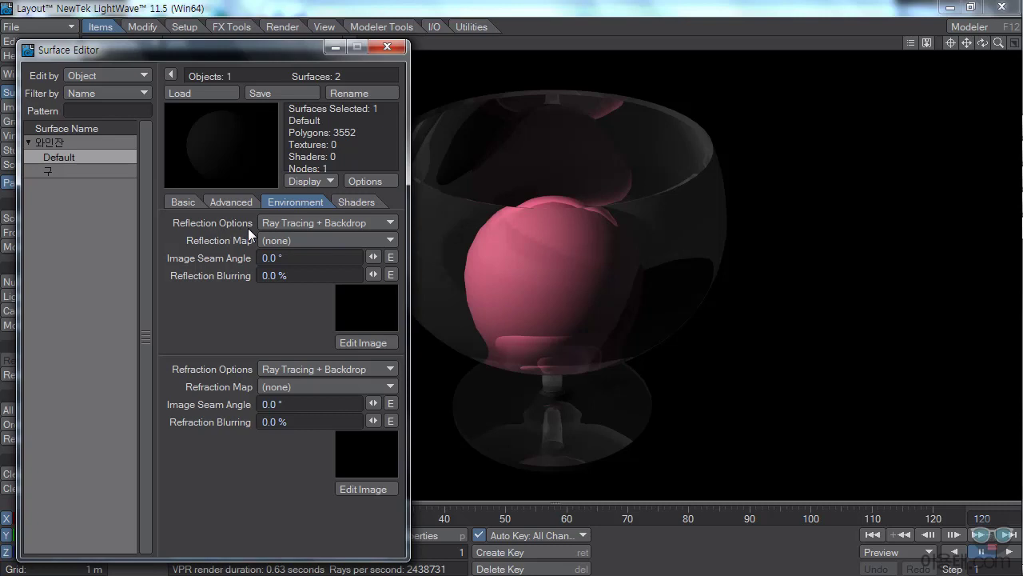
pyautogui.click(316, 221)
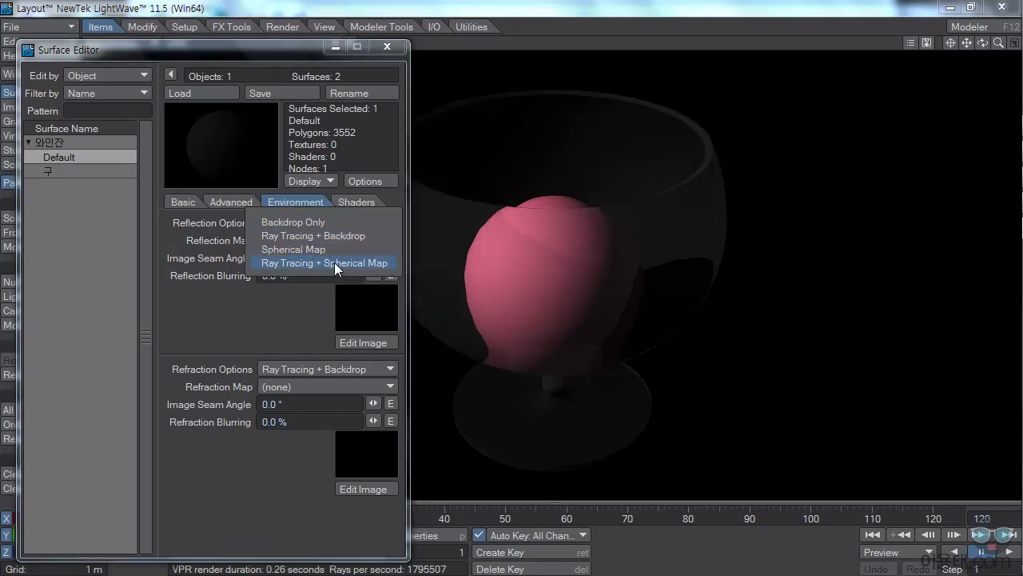
pyautogui.click(334, 262)
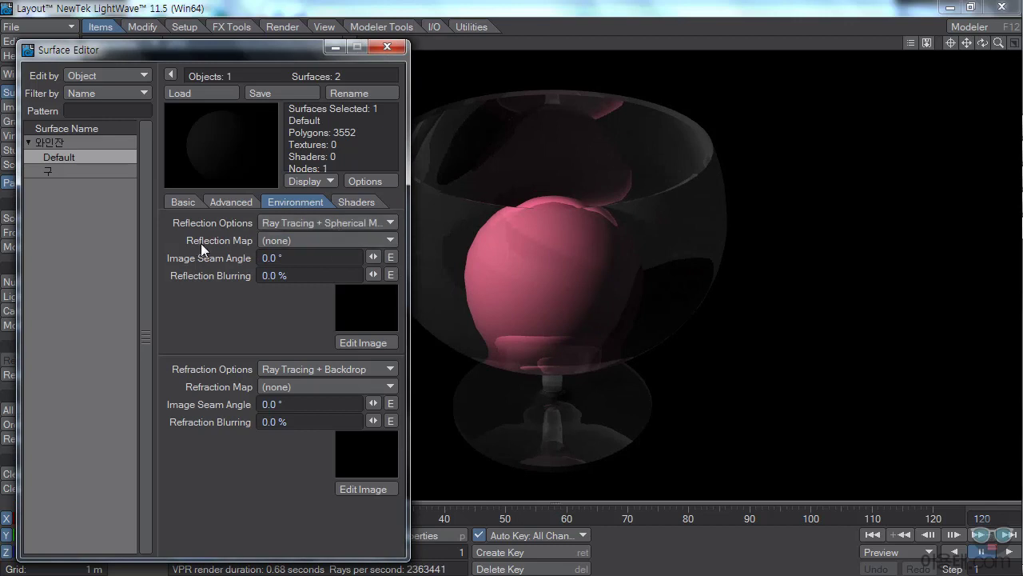
pyautogui.click(305, 241)
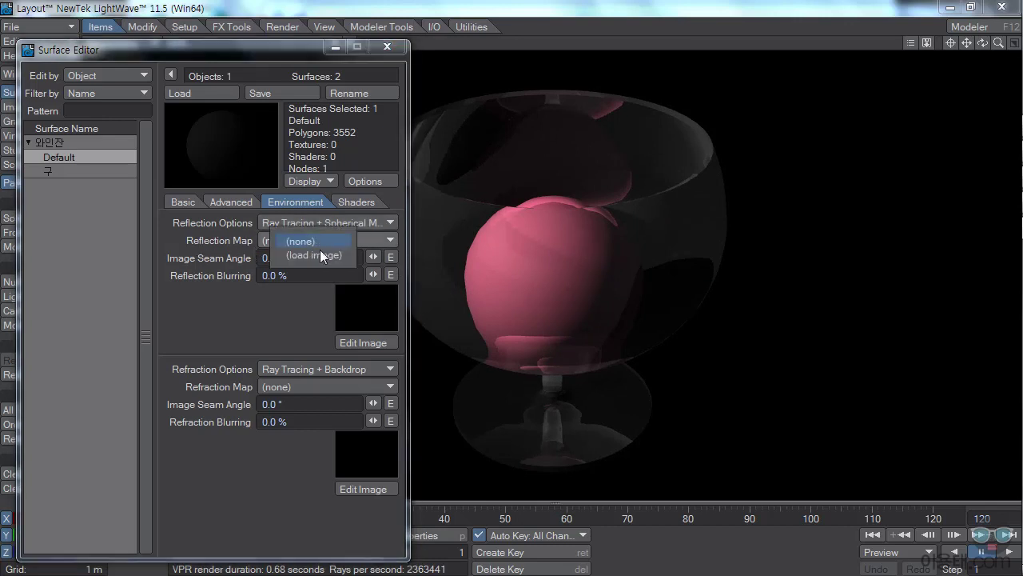
pyautogui.click(312, 256)
pyautogui.moveTo(773, 212); pyautogui.dragTo(774, 318)
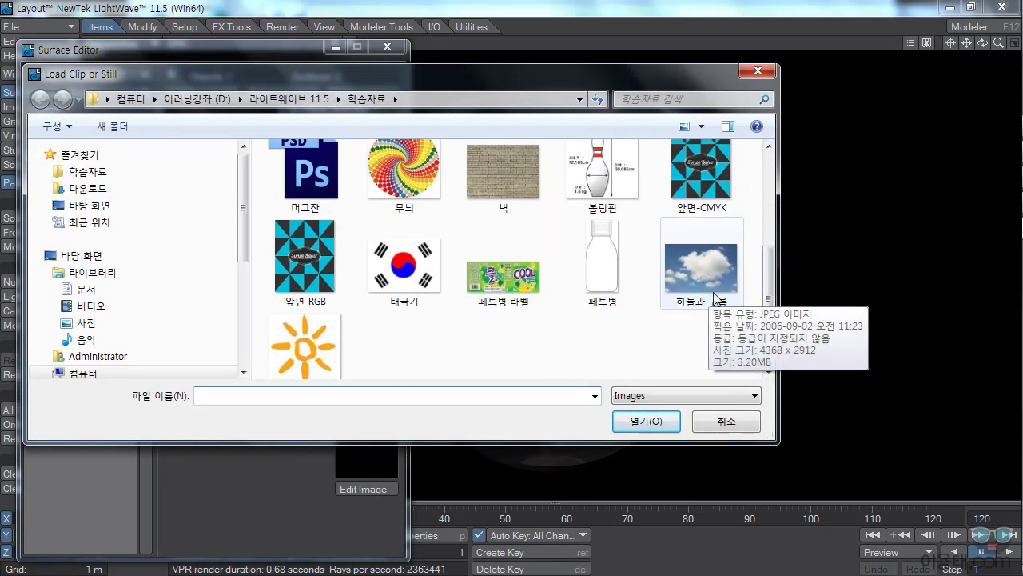
pyautogui.scroll(3, 720, 283)
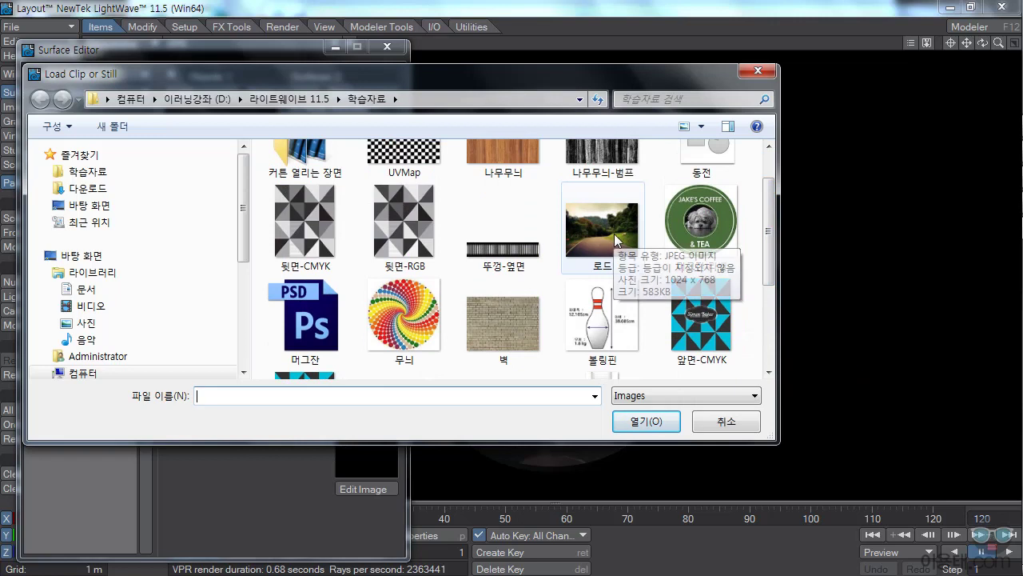
pyautogui.click(597, 234)
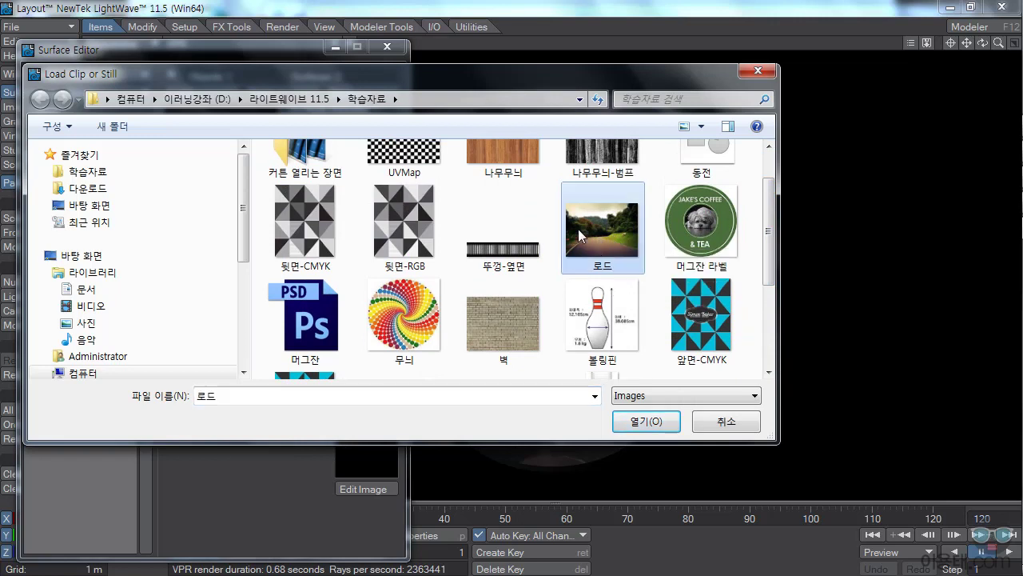
pyautogui.click(723, 241)
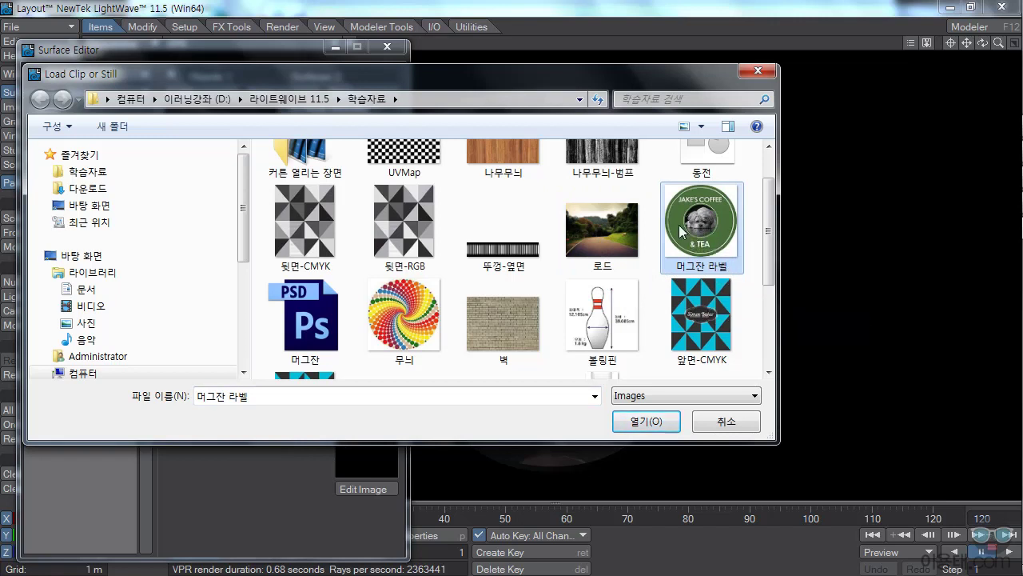
pyautogui.click(648, 425)
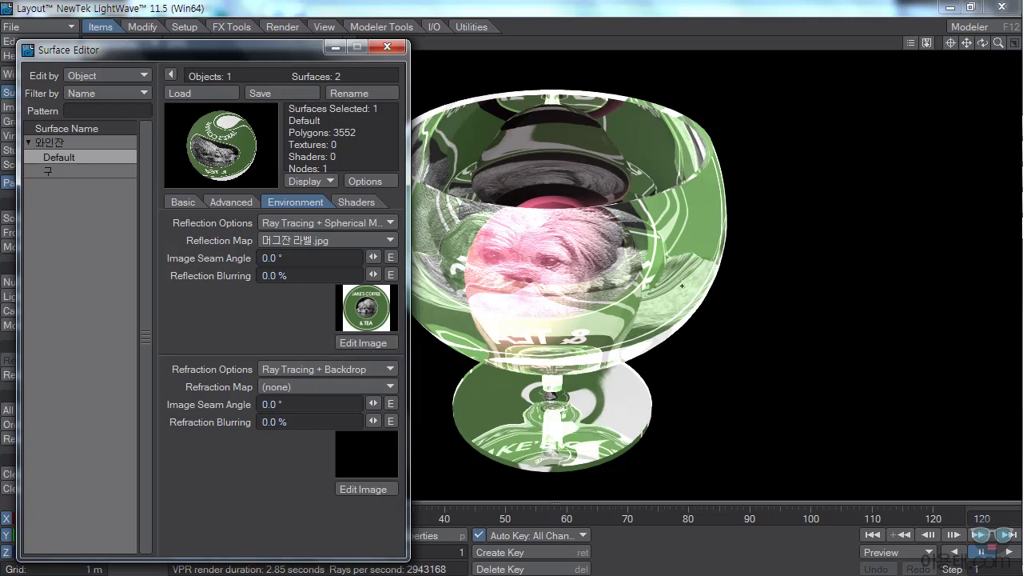
# Edit the reflection map image, setting brightness to -0.24, contrast to 0.08 and gamma to 0.72.
pyautogui.click(373, 342)
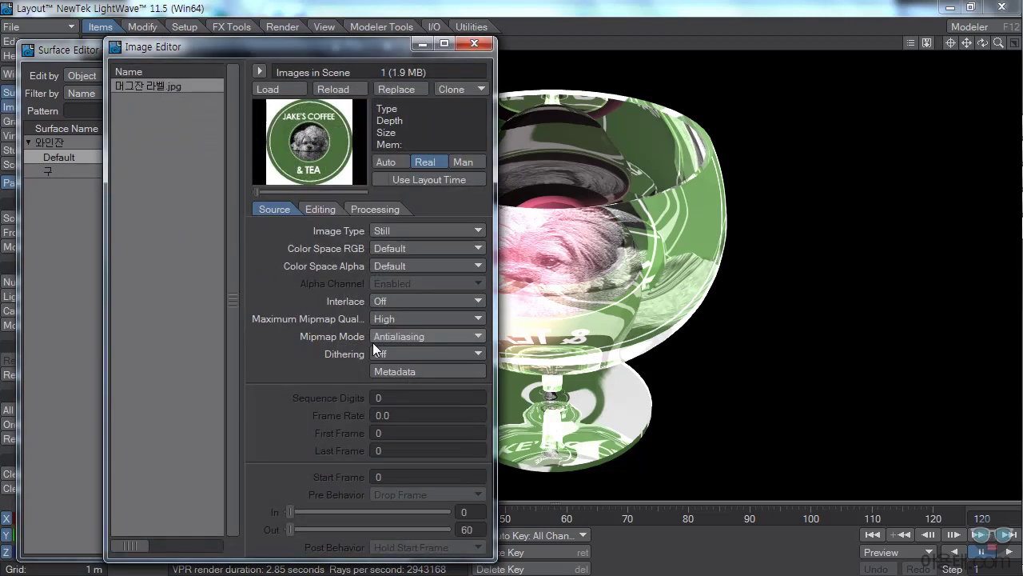
pyautogui.click(322, 210)
pyautogui.moveTo(369, 231)
pyautogui.mouseDown()
pyautogui.moveTo(342, 231)
pyautogui.moveTo(350, 247)
pyautogui.moveTo(387, 249)
pyautogui.moveTo(354, 230)
pyautogui.mouseUp()
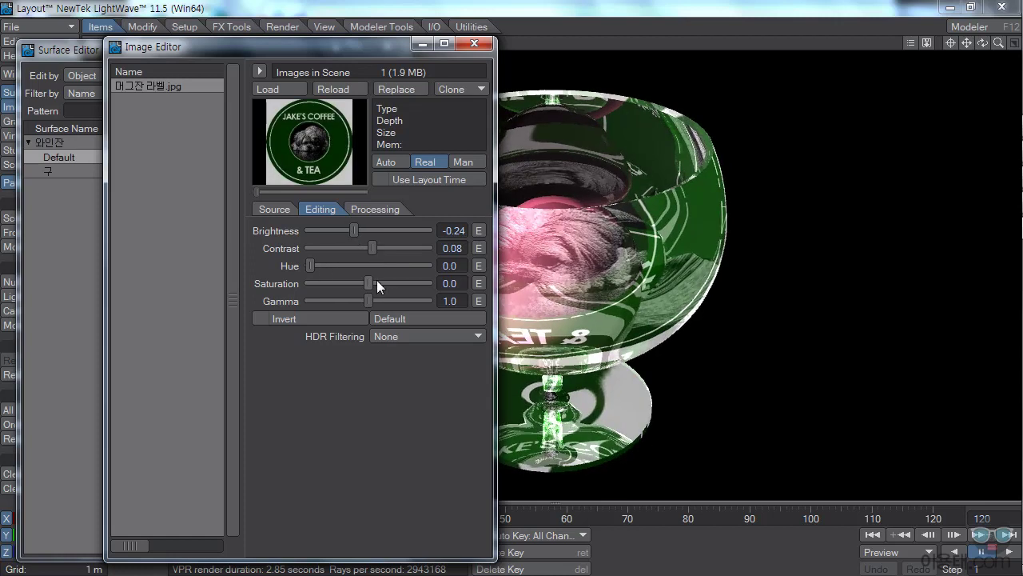
pyautogui.moveTo(367, 298); pyautogui.dragTo(352, 297)
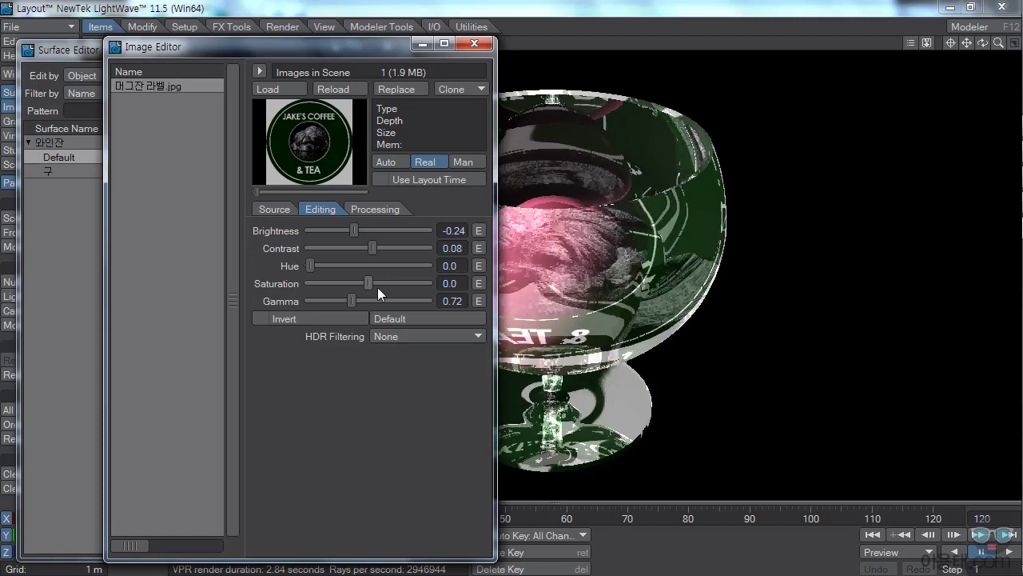
pyautogui.click(475, 44)
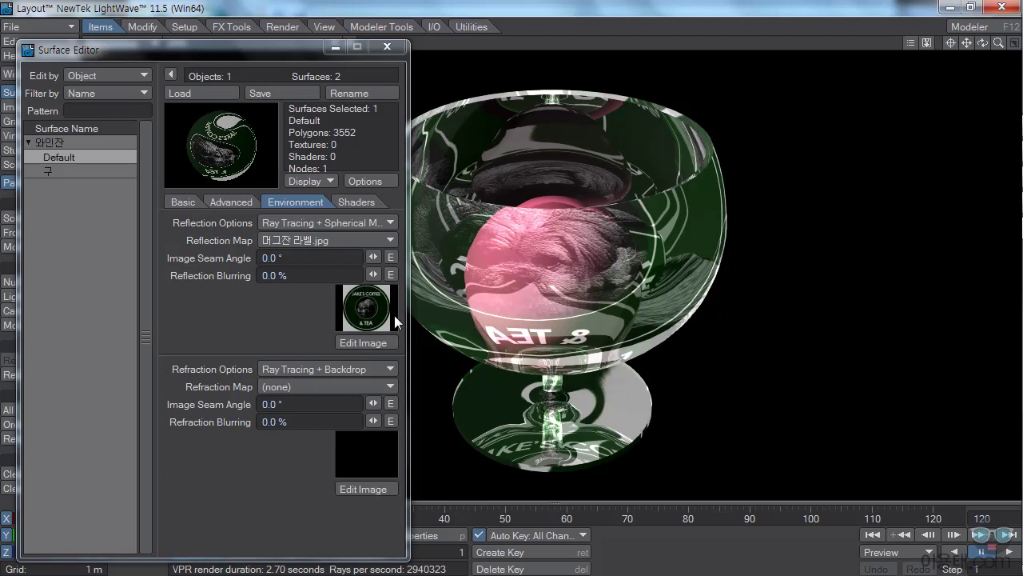
# Remove the Default surface's reflection map and set its reflection options to Backdrop Only.
pyautogui.click(336, 237)
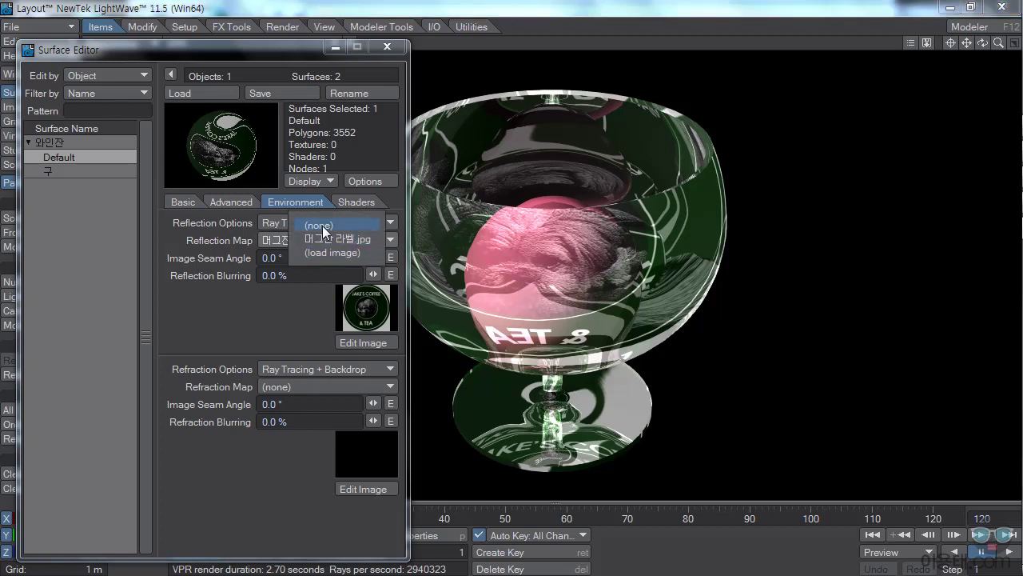
pyautogui.click(322, 225)
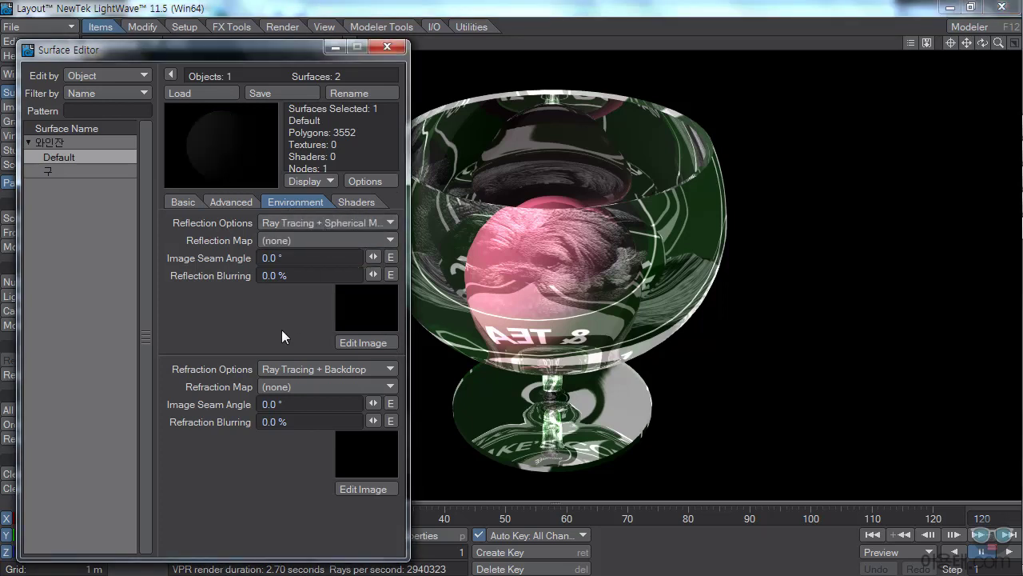
pyautogui.click(298, 223)
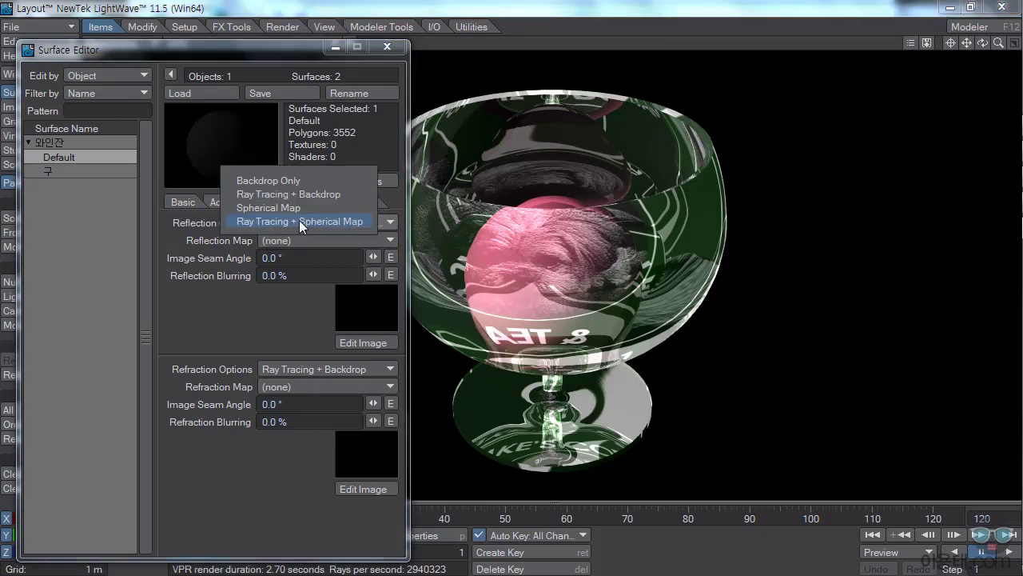
pyautogui.click(270, 180)
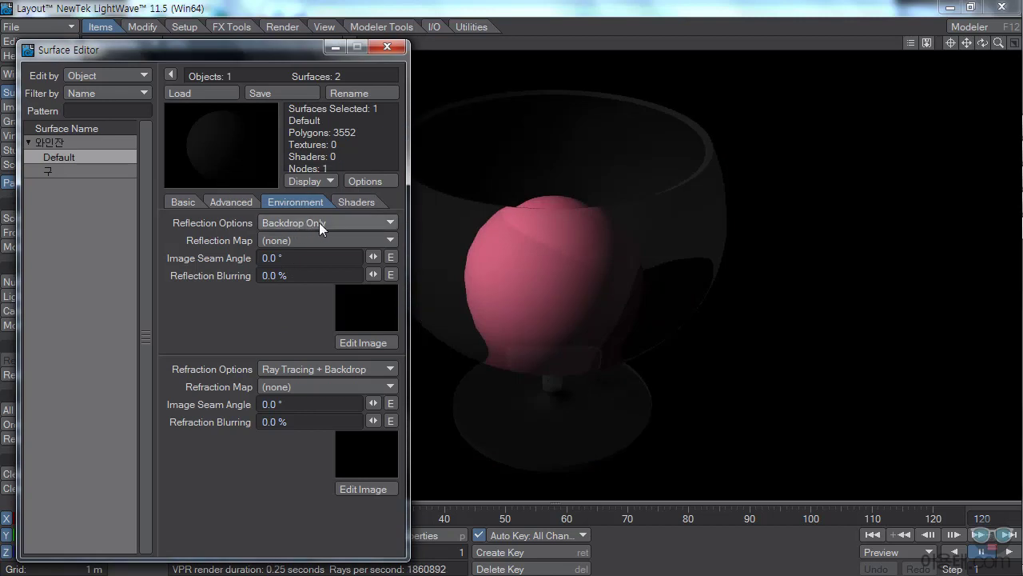
# Add a color texture to the Default surface using the 머그잔 라벨.jpg image and size it automatically.
pyautogui.click(183, 202)
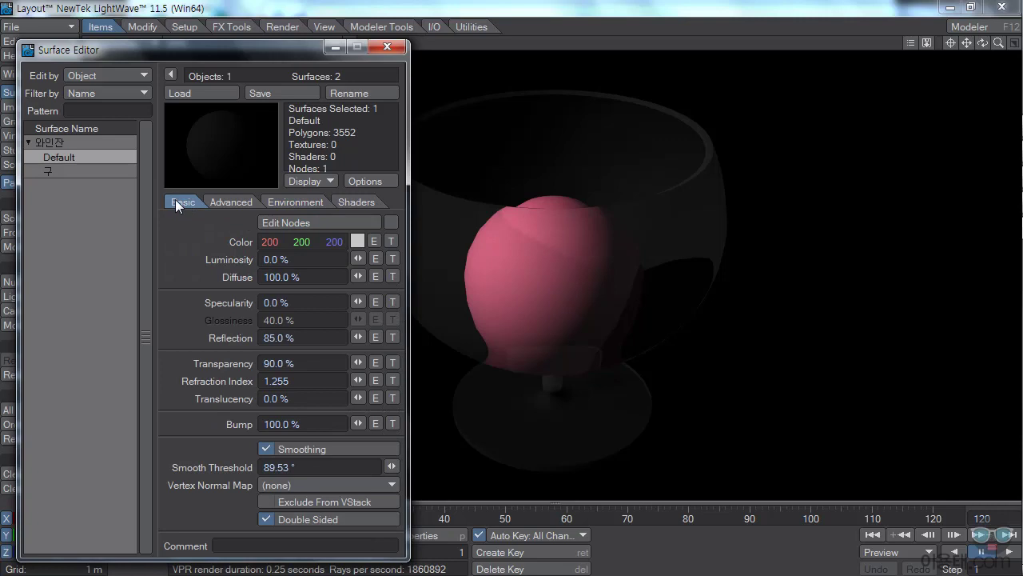
pyautogui.click(391, 241)
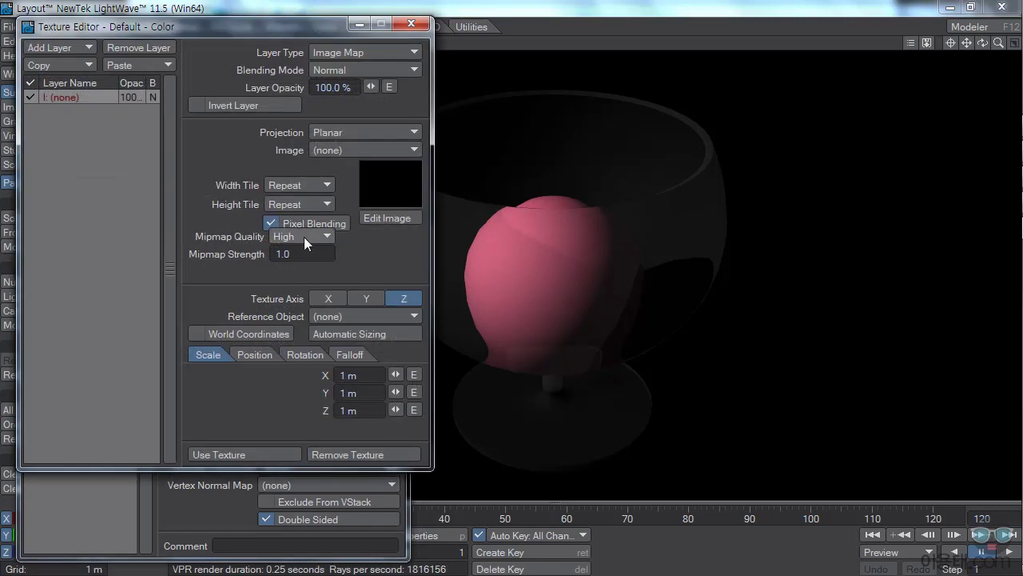
pyautogui.click(333, 150)
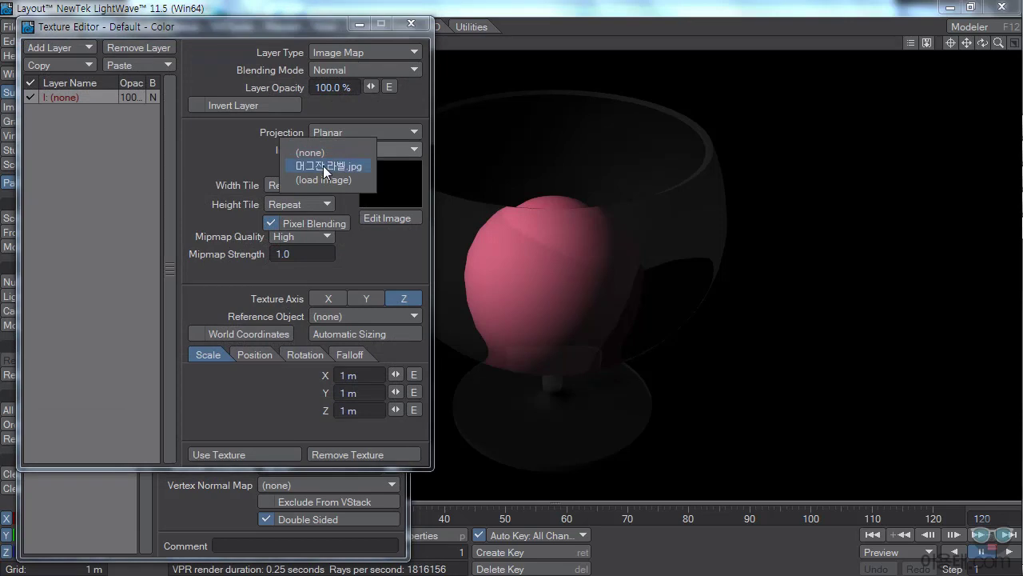
pyautogui.click(314, 165)
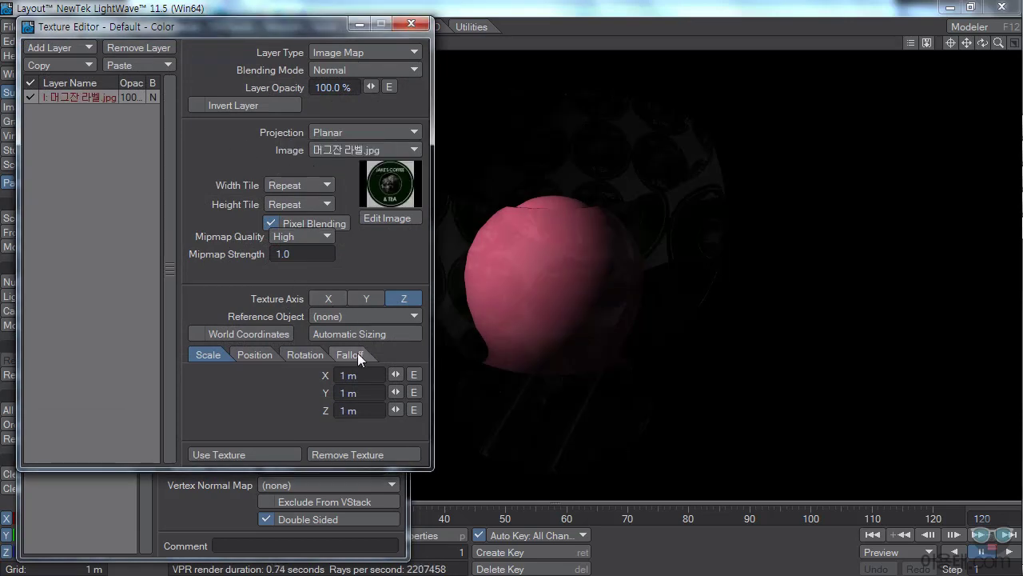
pyautogui.click(343, 333)
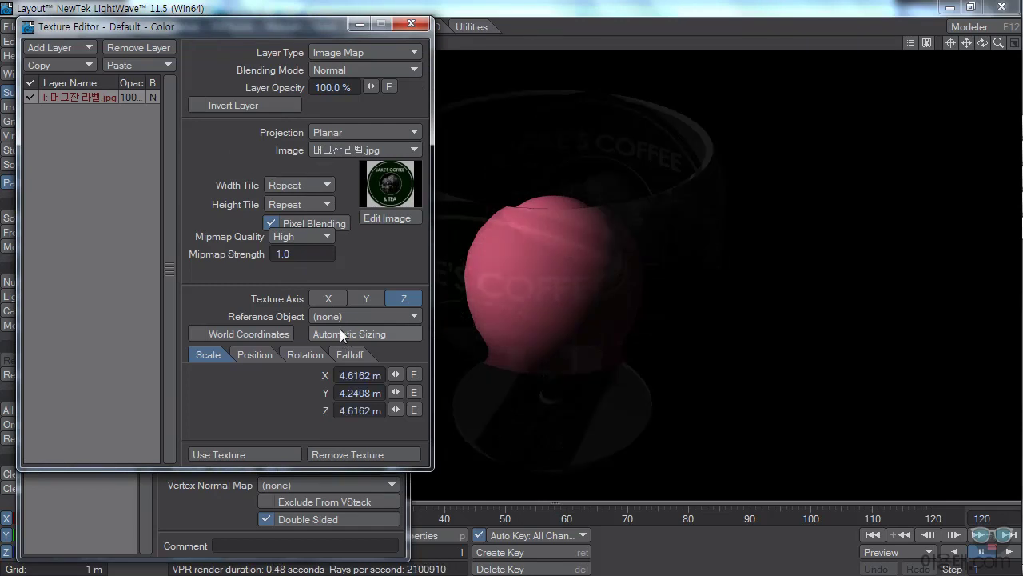
# Try the color texture projected along the Y and X axes, and return it to the Z axis.
pyautogui.click(364, 298)
pyautogui.click(327, 300)
pyautogui.click(364, 298)
pyautogui.click(395, 300)
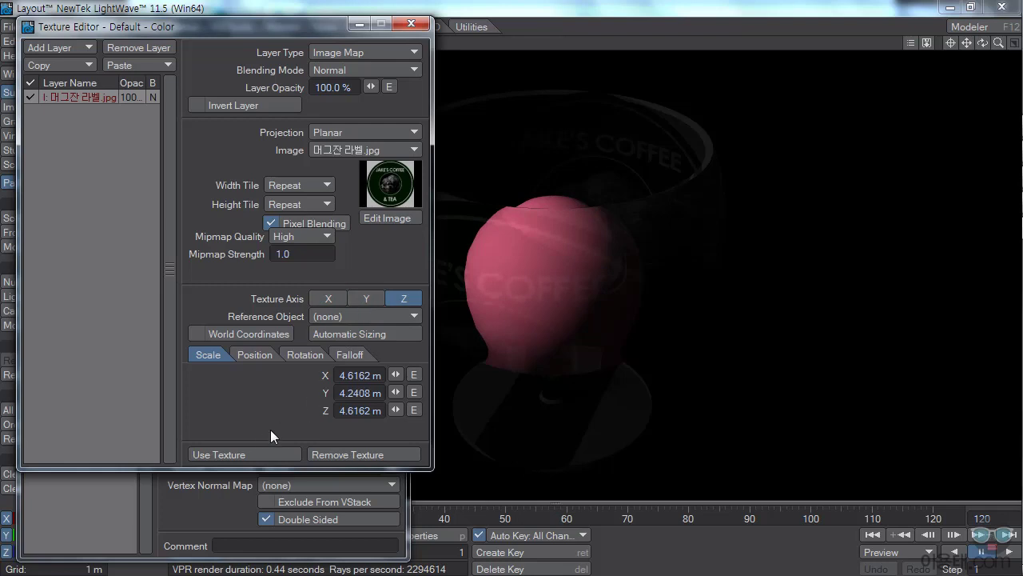
# Reset the 머그잔 라벨.jpg image's editing adjustments to their defaults and apply the color texture.
pyautogui.click(387, 217)
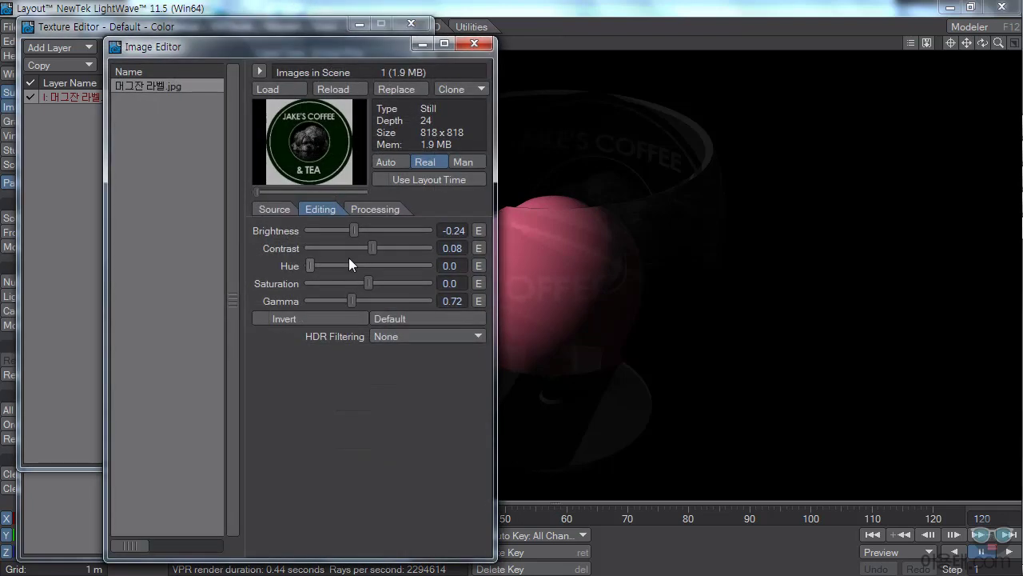
pyautogui.click(401, 320)
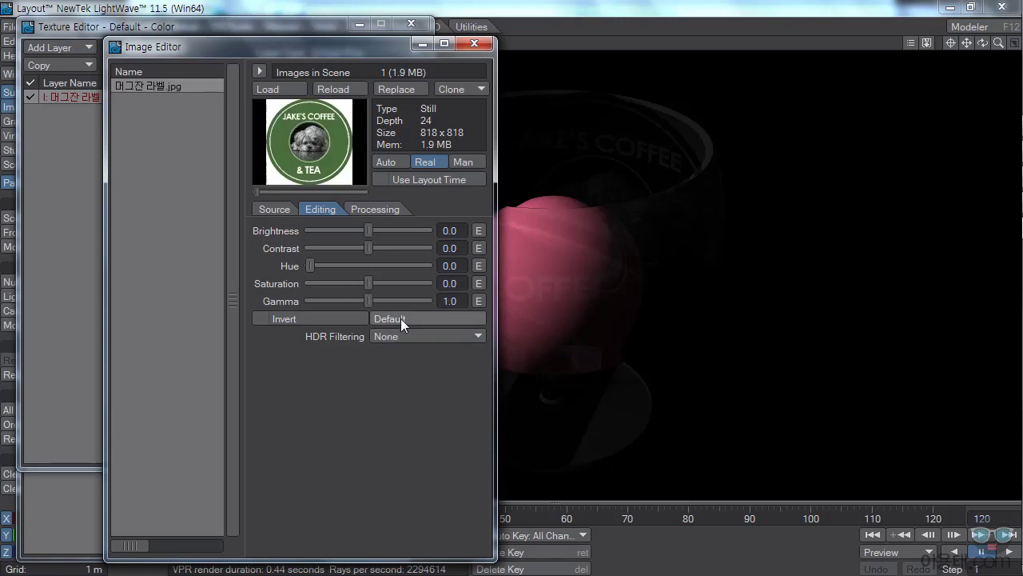
pyautogui.click(473, 44)
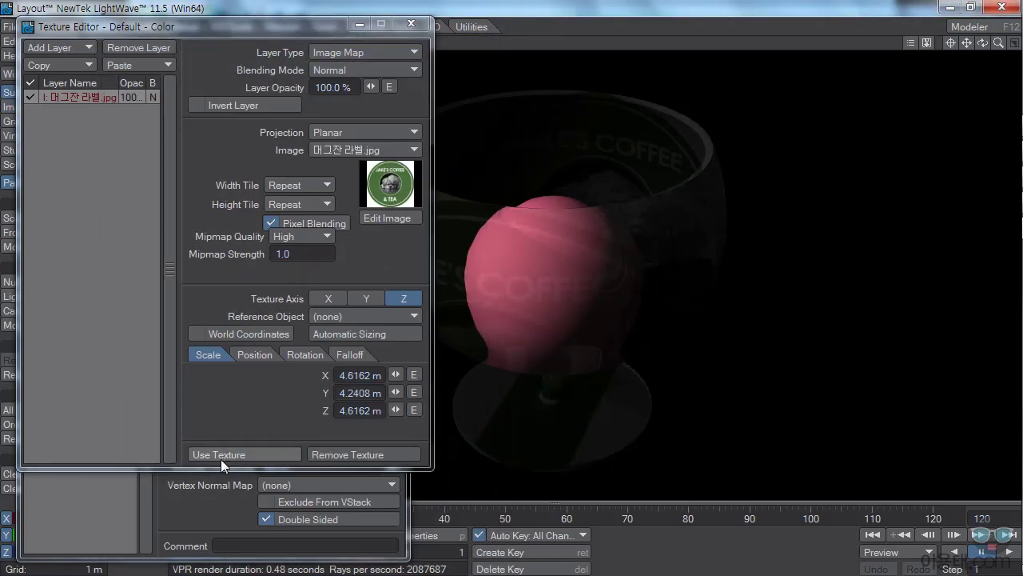
pyautogui.click(243, 455)
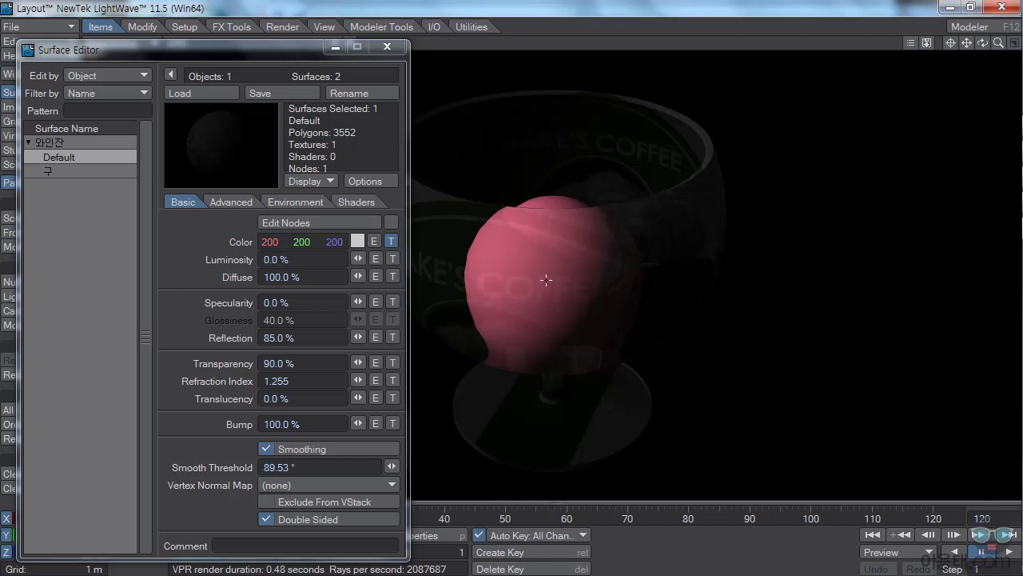
# Add a luminosity texture to the Default surface using 머그잔 라벨.jpg, sized automatically and projected along the Z axis.
pyautogui.click(393, 259)
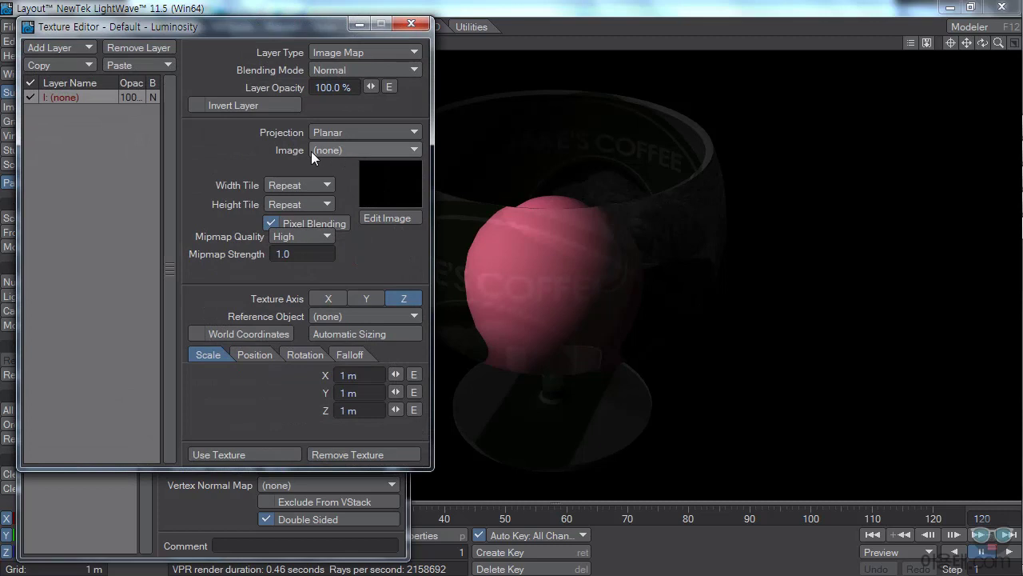
pyautogui.click(335, 150)
pyautogui.click(340, 163)
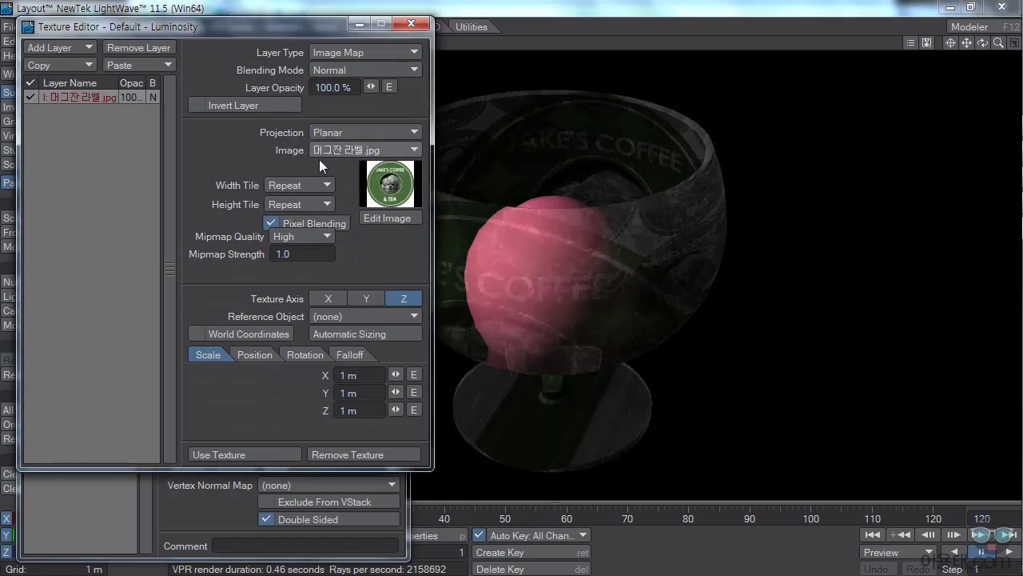
pyautogui.click(351, 332)
pyautogui.click(365, 298)
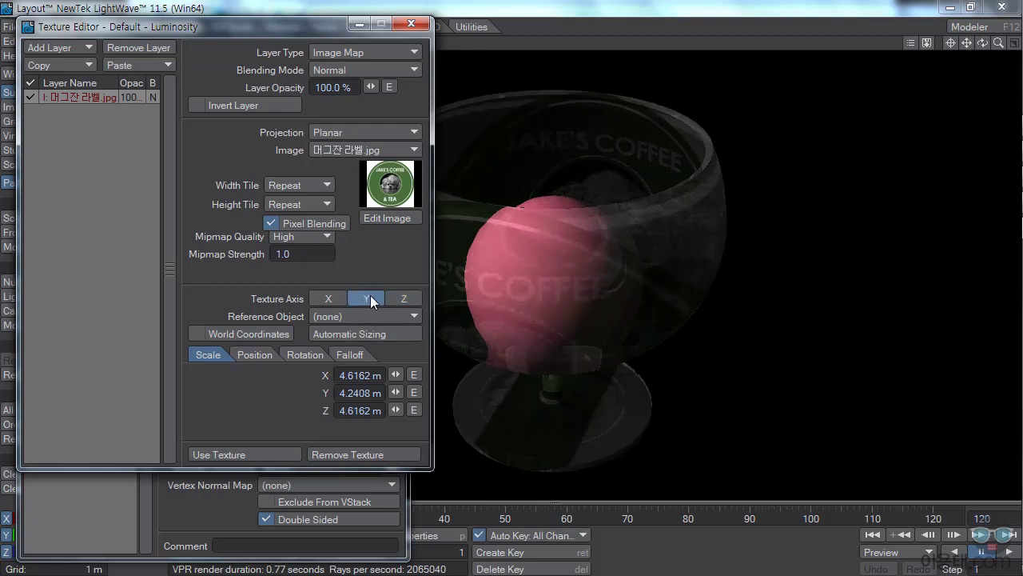
pyautogui.click(388, 297)
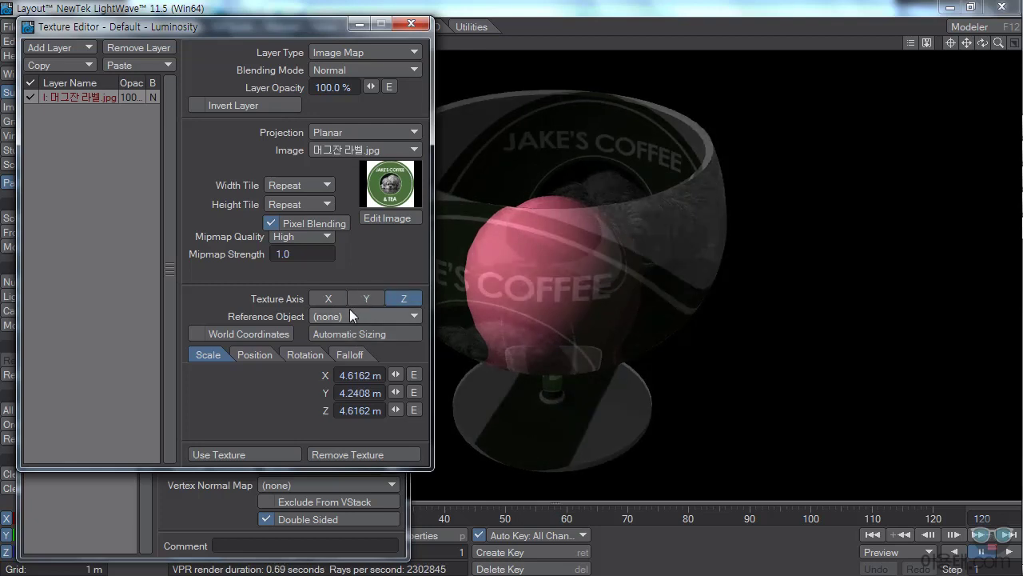
pyautogui.click(263, 454)
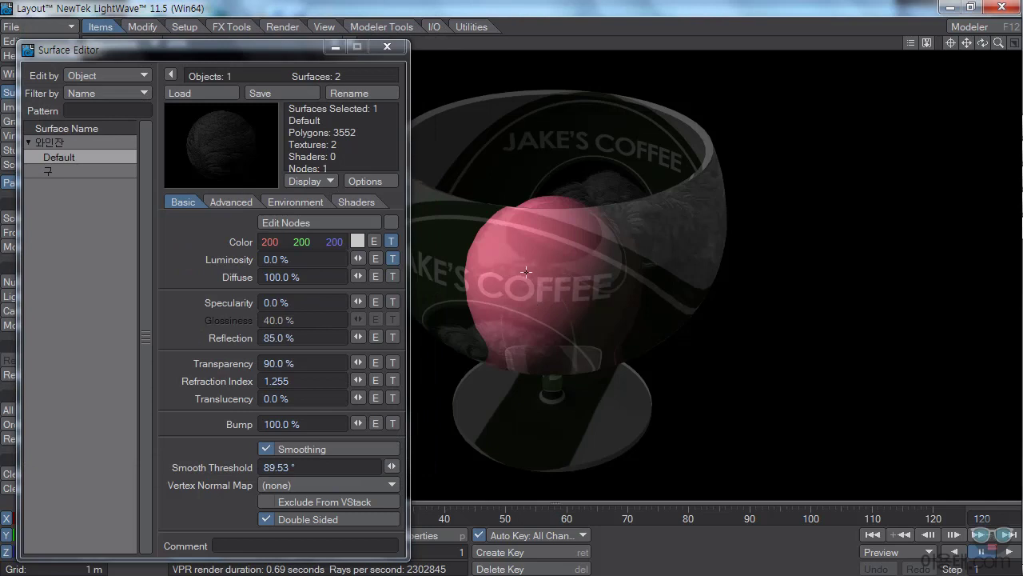
# Remove the luminosity texture from the Default surface.
pyautogui.click(395, 260)
pyautogui.click(447, 516)
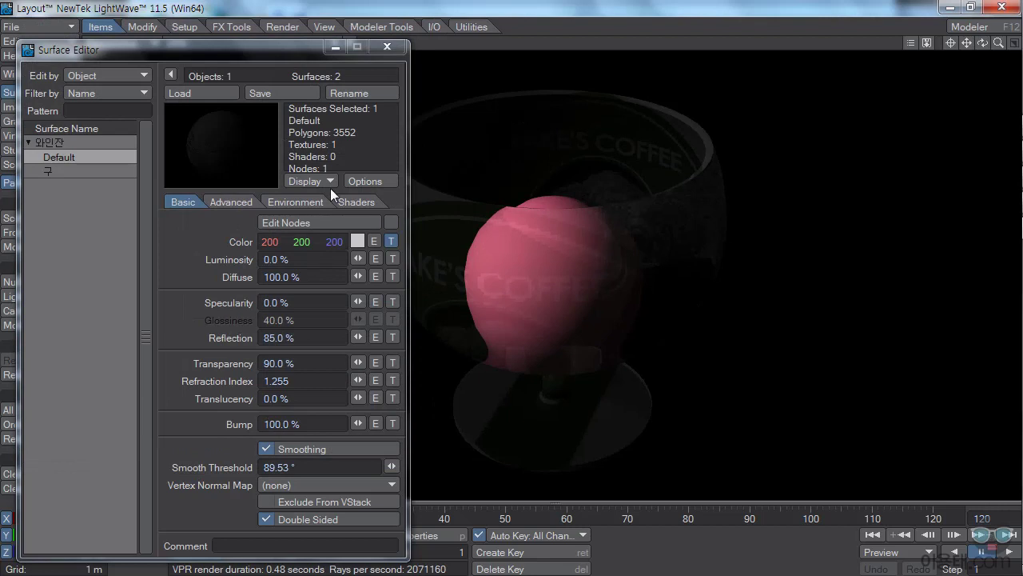
# Set the Default surface's reflection options to Ray Tracing + Spherical Map with 머그잔 라벨.jpg as the reflection map.
pyautogui.click(297, 201)
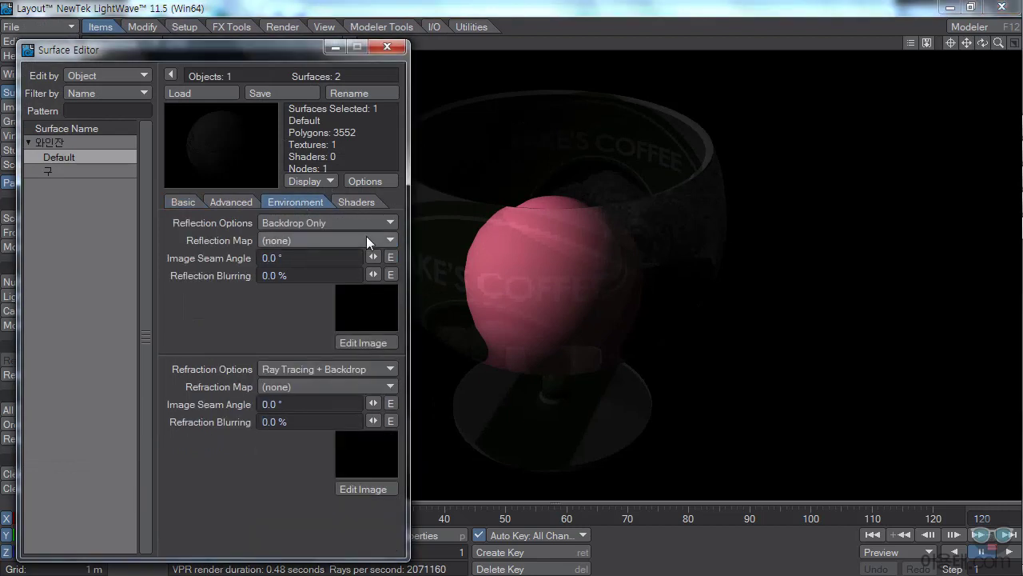
pyautogui.click(316, 223)
pyautogui.click(308, 261)
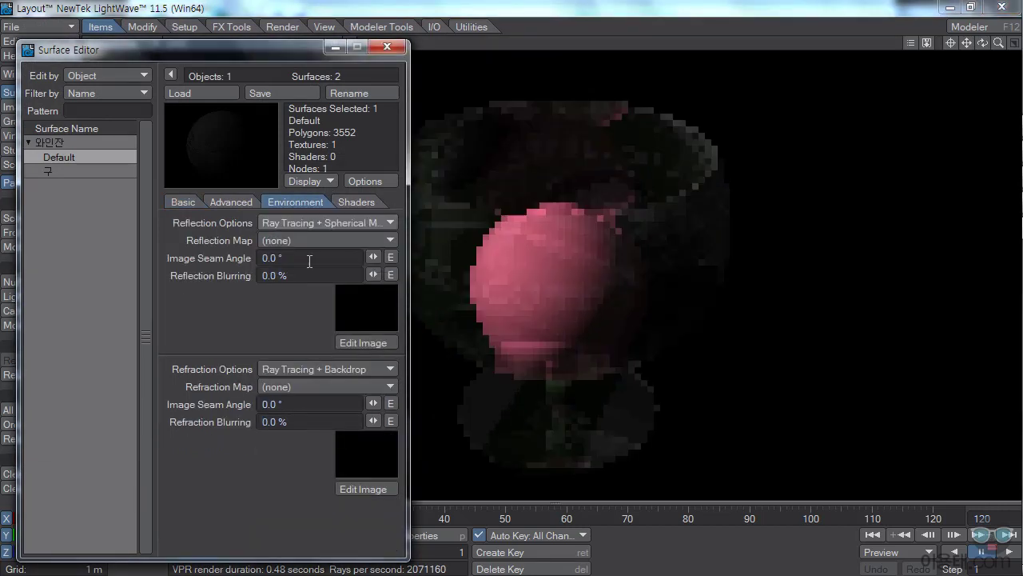
pyautogui.click(301, 241)
pyautogui.click(301, 256)
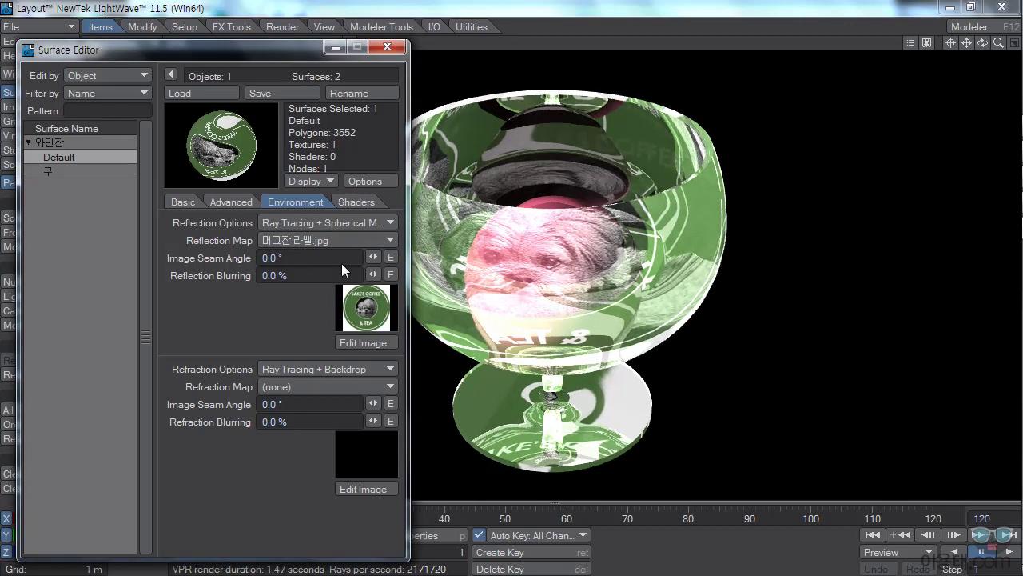
# Lower the Default surface's reflection to about 17%.
pyautogui.click(189, 200)
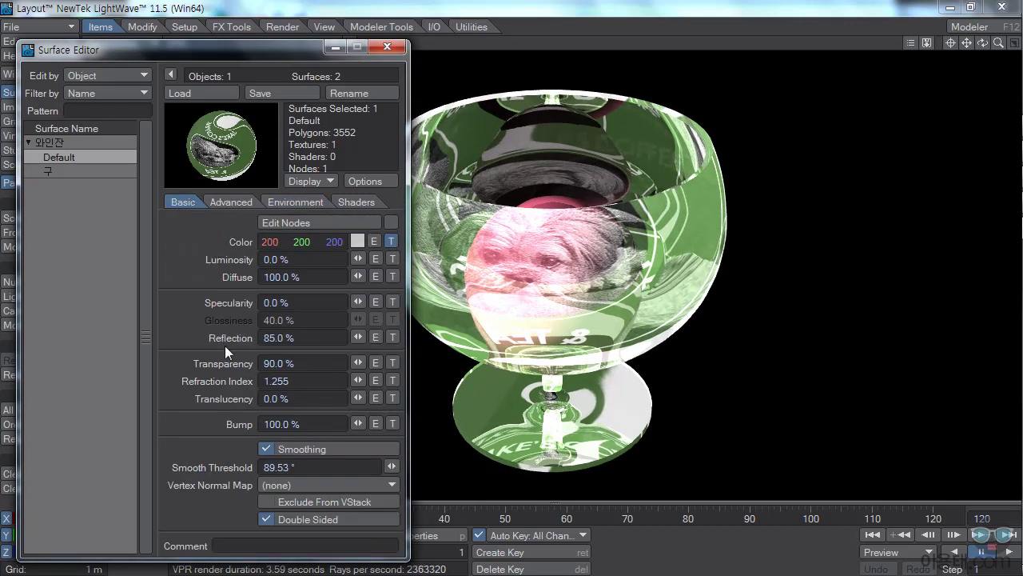
pyautogui.click(317, 338)
pyautogui.moveTo(360, 335); pyautogui.dragTo(311, 326)
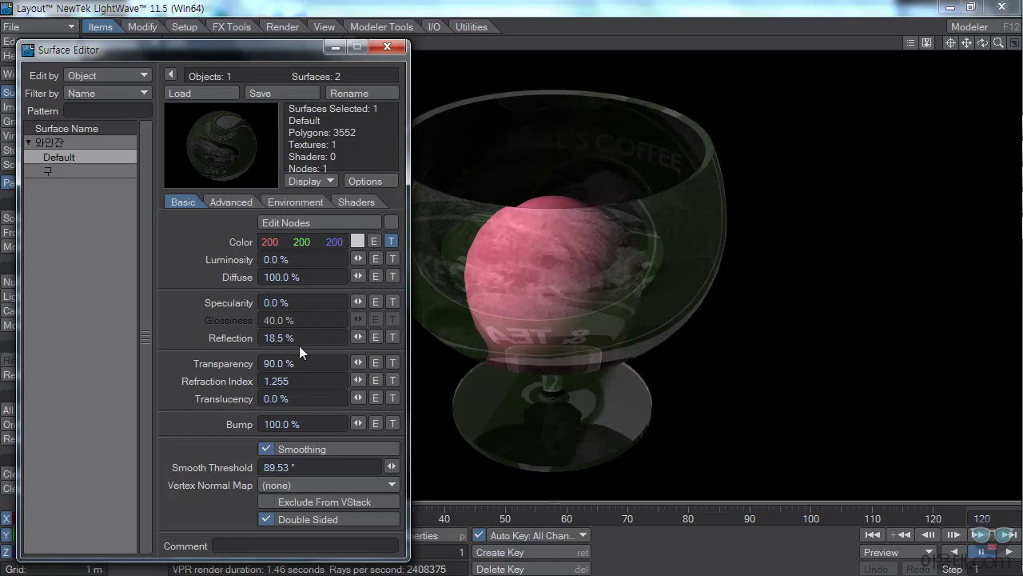
pyautogui.moveTo(355, 337); pyautogui.dragTo(349, 335)
pyautogui.moveTo(358, 336)
pyautogui.mouseDown()
pyautogui.moveTo(374, 336)
pyautogui.moveTo(359, 336)
pyautogui.mouseUp()
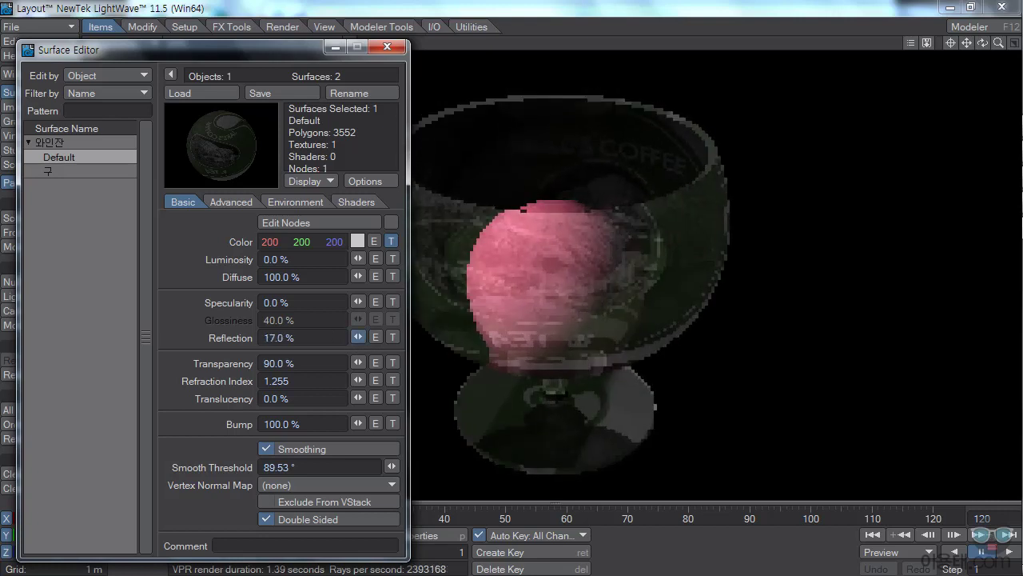
# Set the reflection of the 구 surface to 20% and close the surface settings.
pyautogui.click(69, 172)
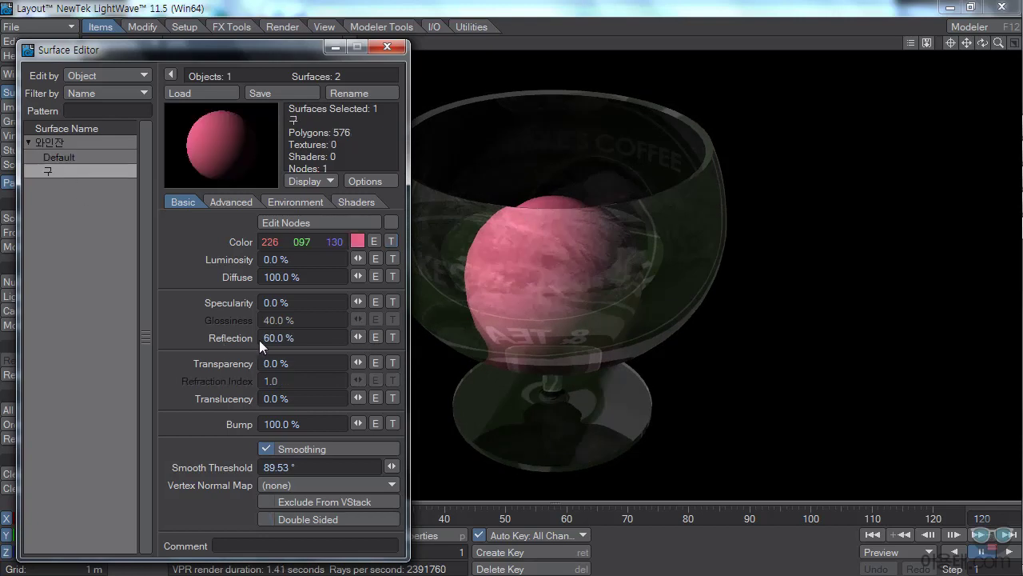
pyautogui.moveTo(310, 337); pyautogui.dragTo(199, 337)
pyautogui.write('20')
pyautogui.press('Return')
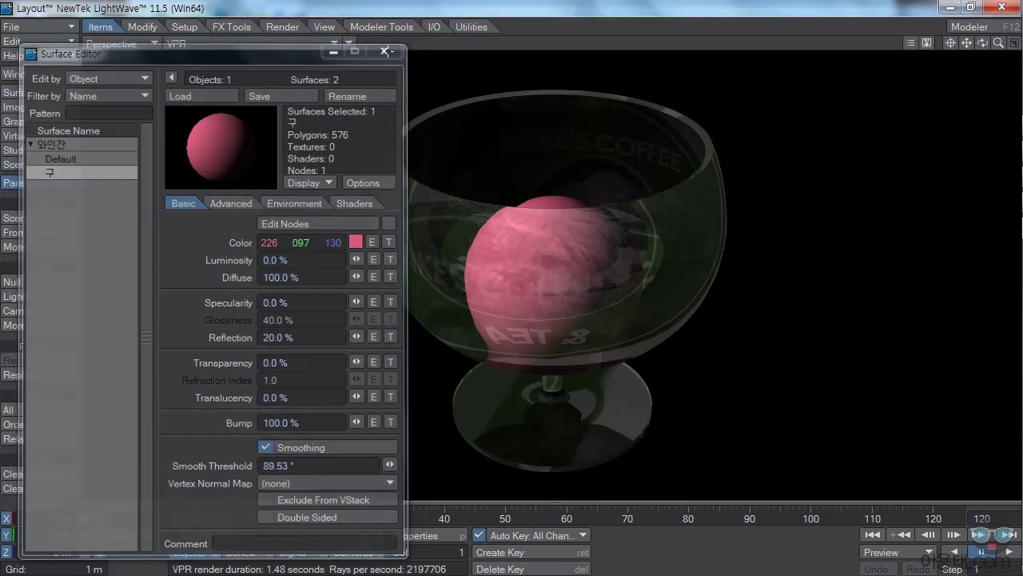
pyautogui.click(388, 47)
# Orbit the perspective view to examine the glass and ball from a lower angle.
pyautogui.moveTo(983, 42); pyautogui.dragTo(982, 36)
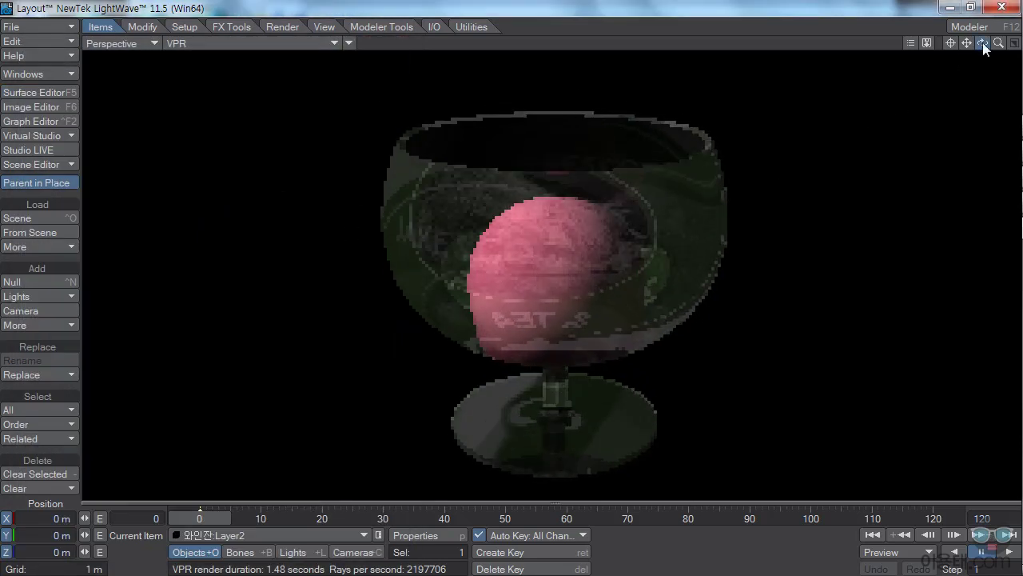